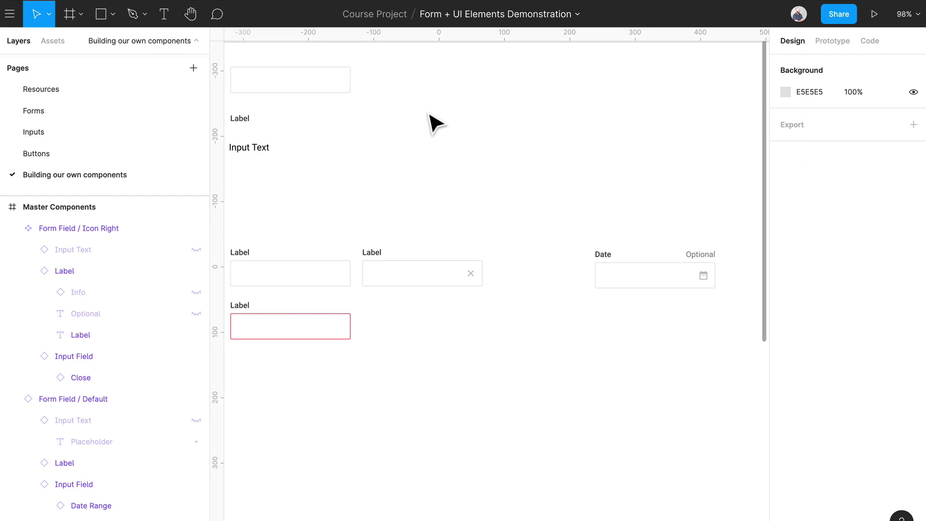
Widen the Date field instance to test resizing, then return it to 184 wide
scroll(436, 123, up, 5)
scroll(437, 123, left, 5)
click(420, 393)
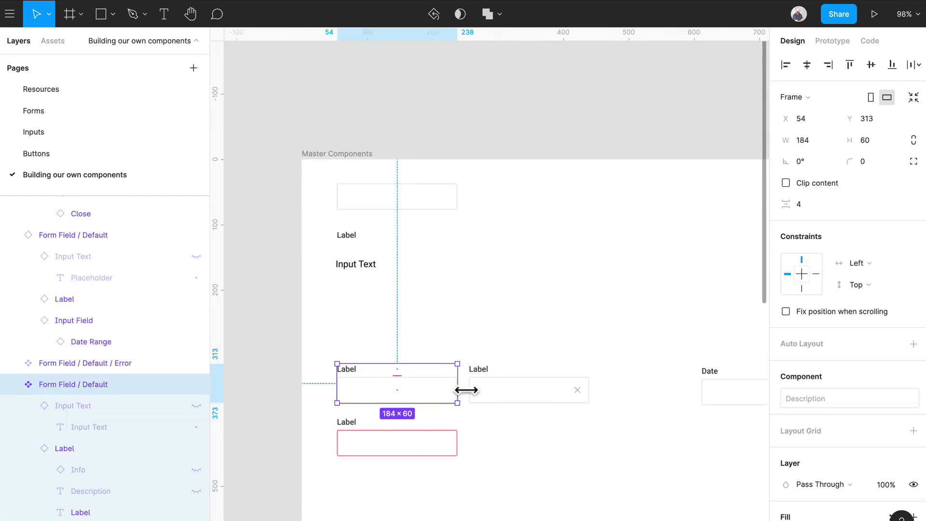
scroll(507, 384, right, 10)
scroll(502, 386, left, 3)
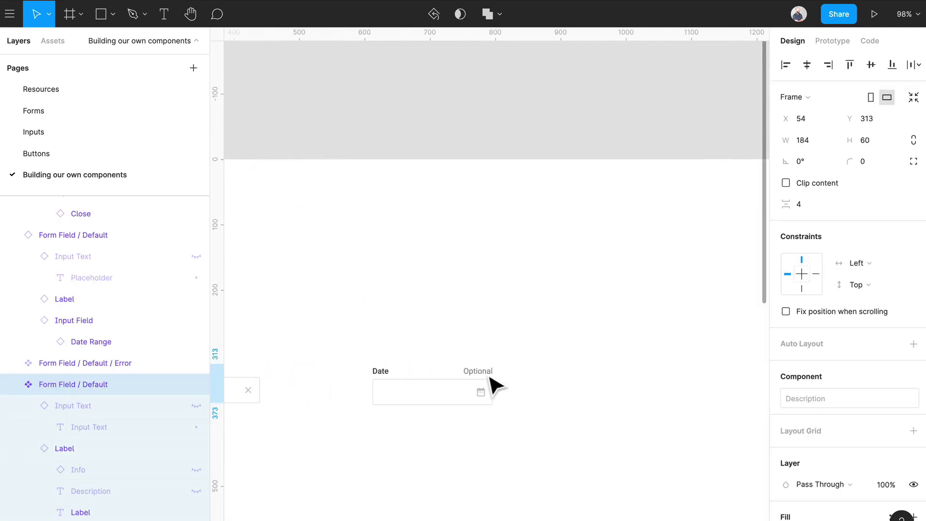
click(480, 390)
scroll(477, 390, up, 5)
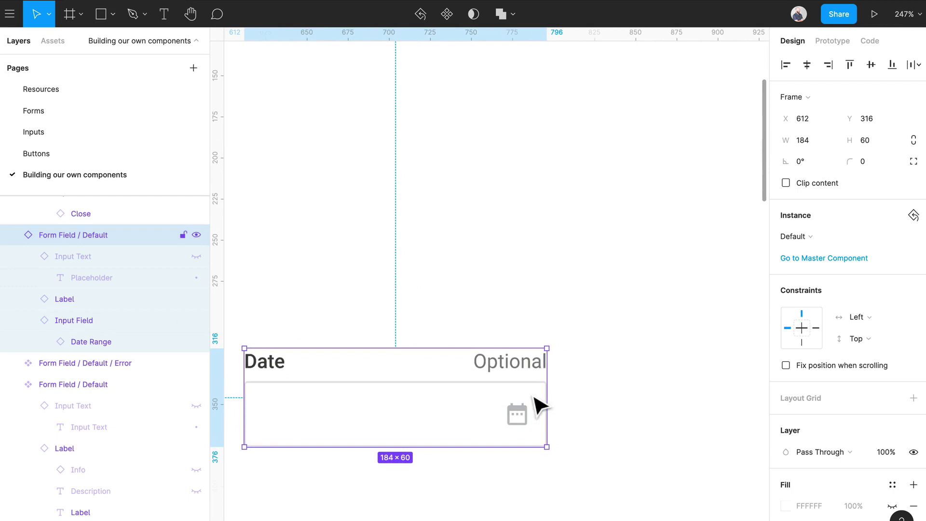
drag(559, 402, 707, 426)
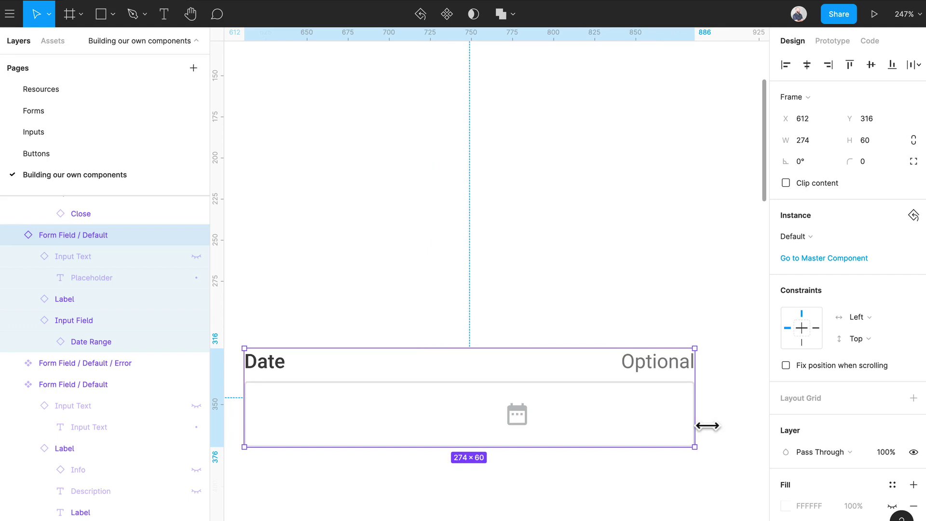
drag(705, 426, 562, 424)
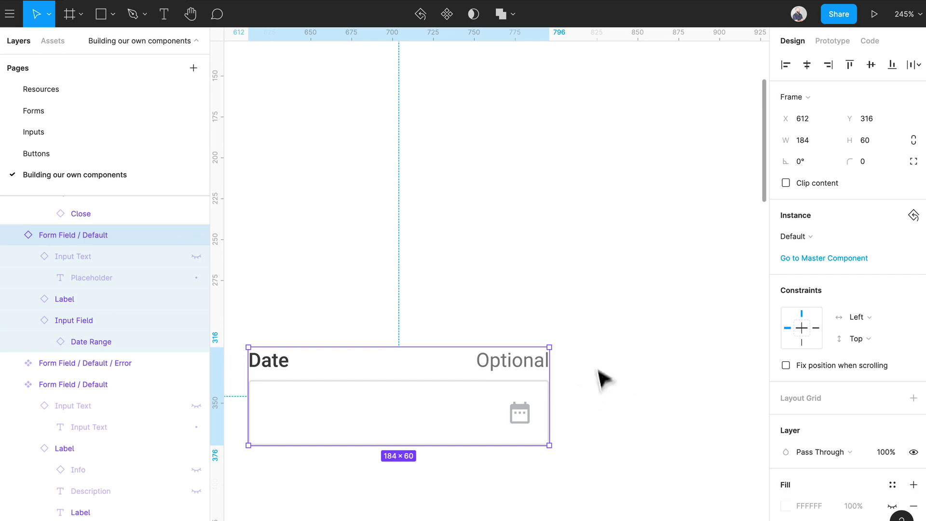
Test resizing the Master Components frame's width back and forth
scroll(516, 379, down, 2)
scroll(512, 377, down, 5)
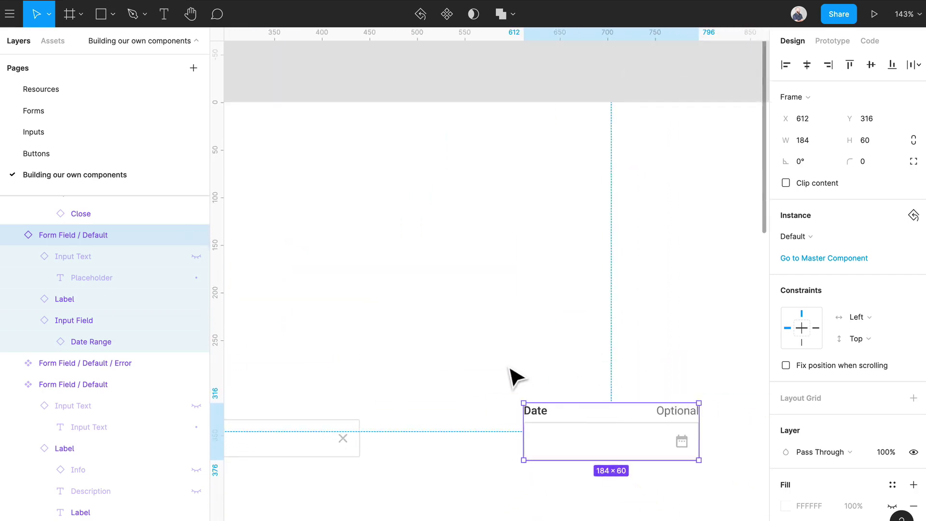
scroll(517, 381, left, 3)
click(444, 169)
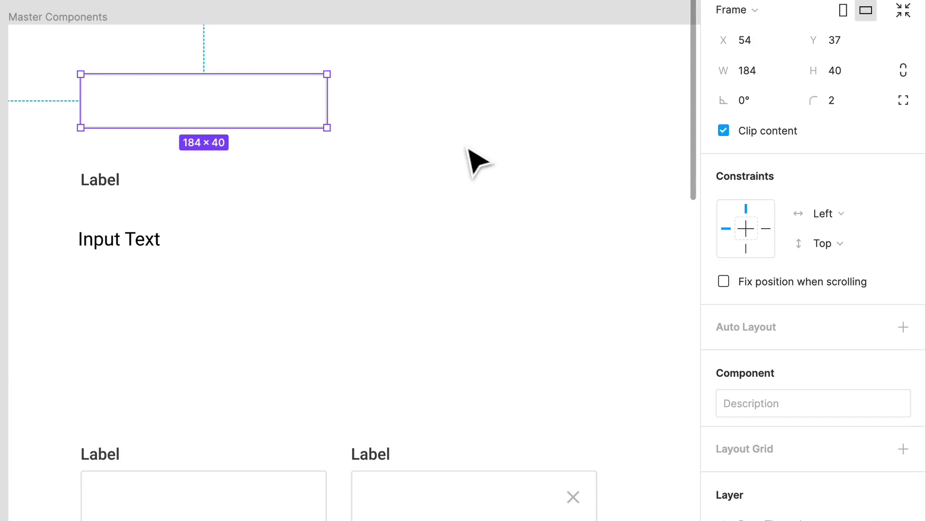
scroll(476, 179, down, 5)
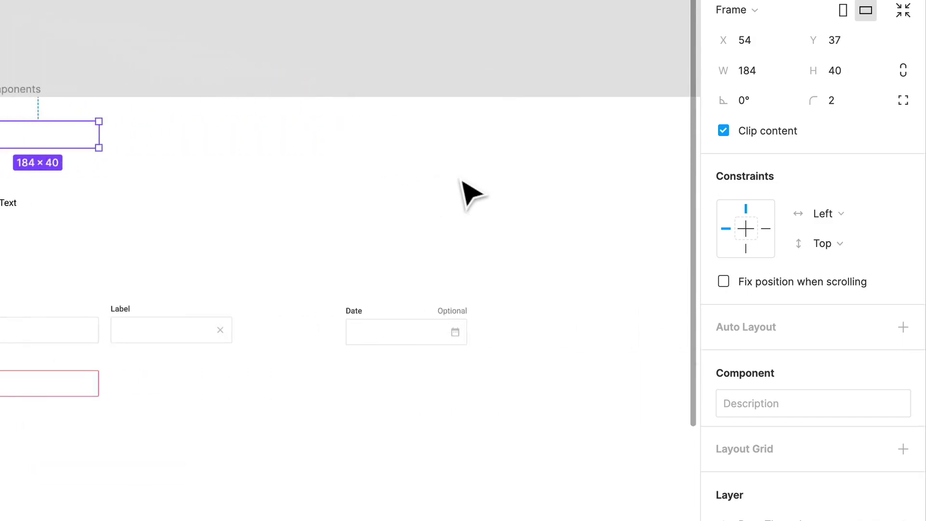
scroll(476, 195, right, 3)
click(482, 199)
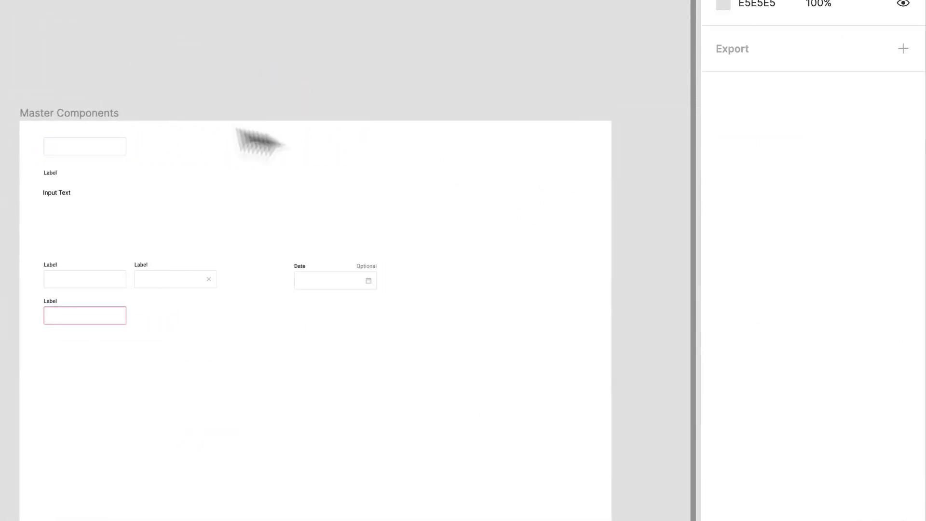
click(121, 115)
mouse_move(627, 224)
mouse_down()
mouse_move(447, 232)
mouse_move(663, 217)
mouse_move(492, 230)
mouse_move(612, 225)
mouse_up()
Set the top input box's horizontal constraint to Left & Right
scroll(72, 203, up, 5)
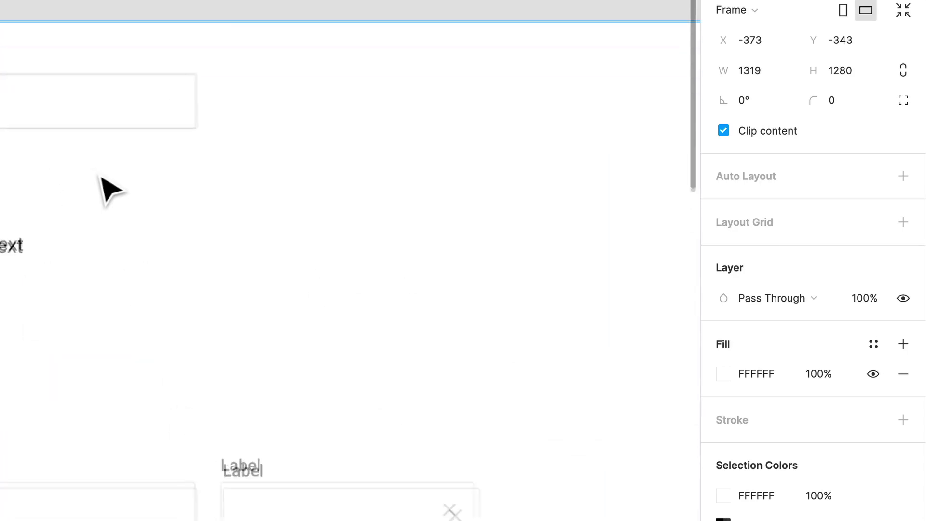
click(128, 124)
scroll(120, 472, down, 3)
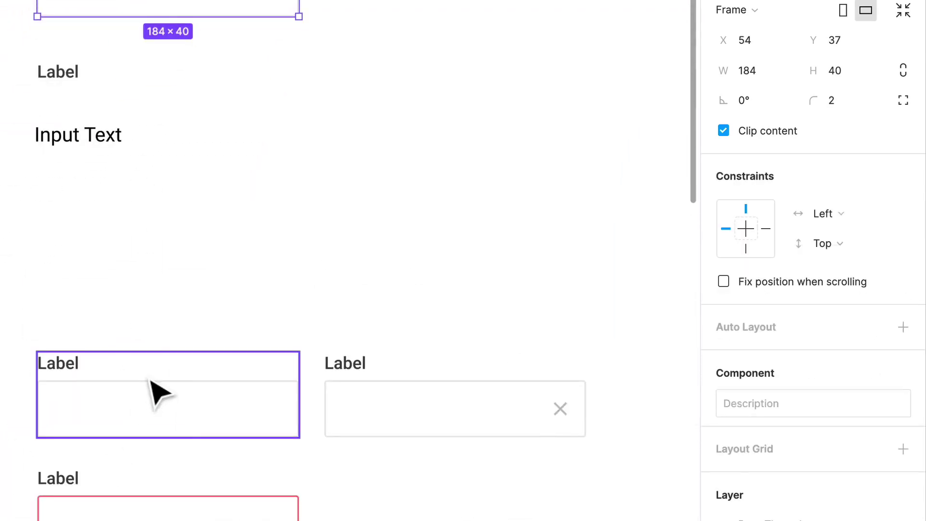
click(164, 390)
click(236, 102)
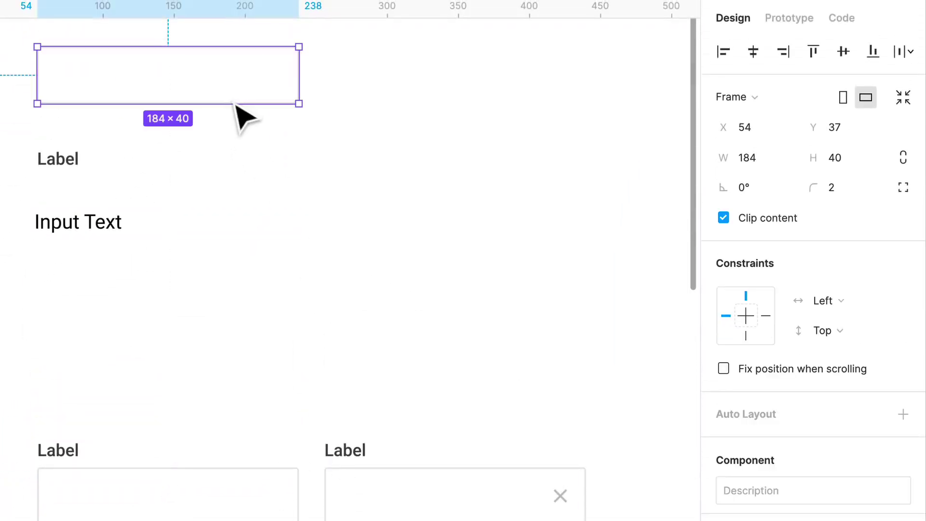
shift+click(766, 316)
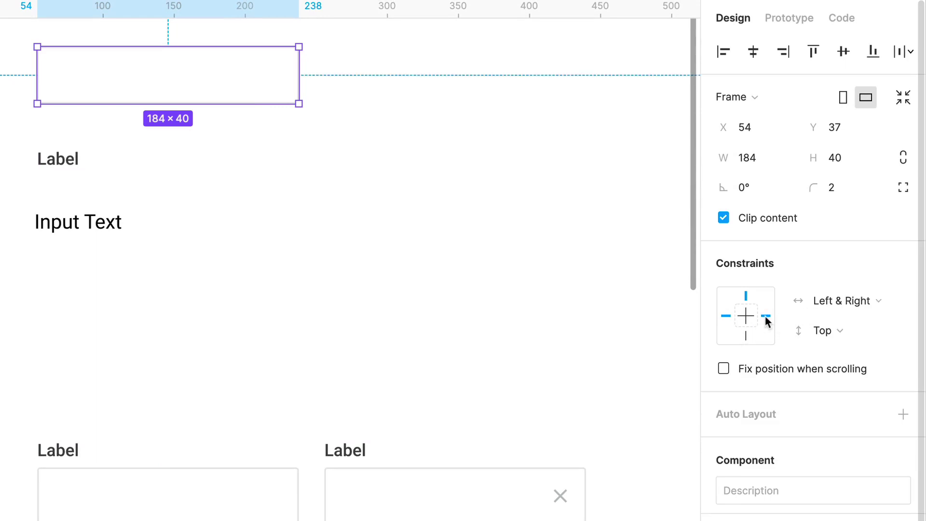
click(836, 309)
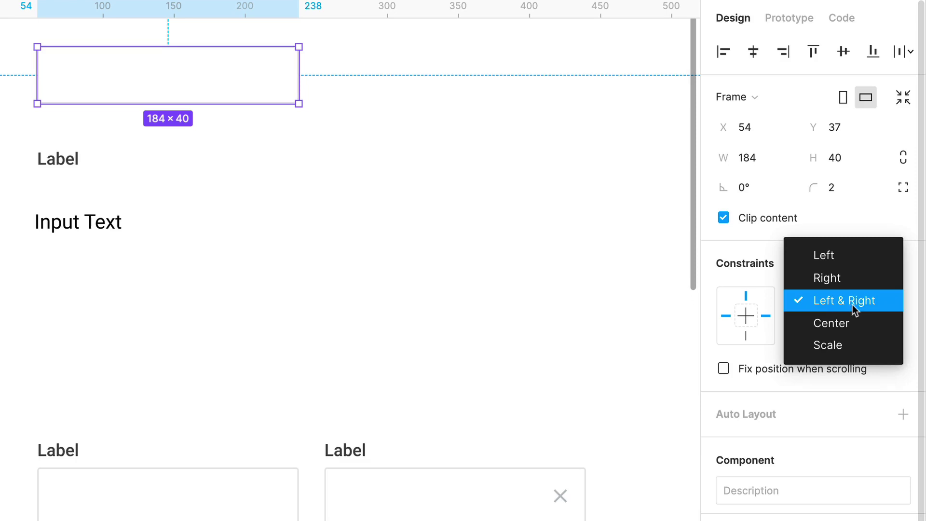
click(843, 304)
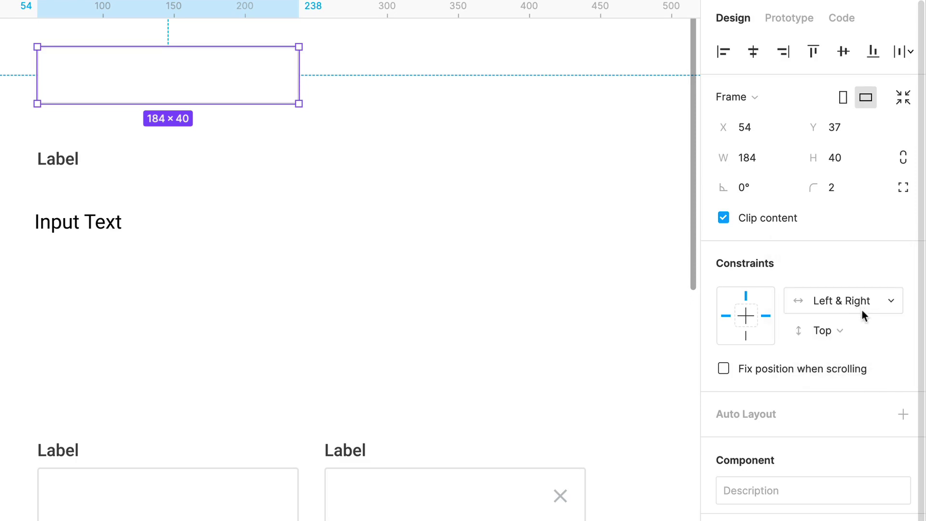
Narrow the bottom-left label and input component, then restore its width to 184
click(265, 518)
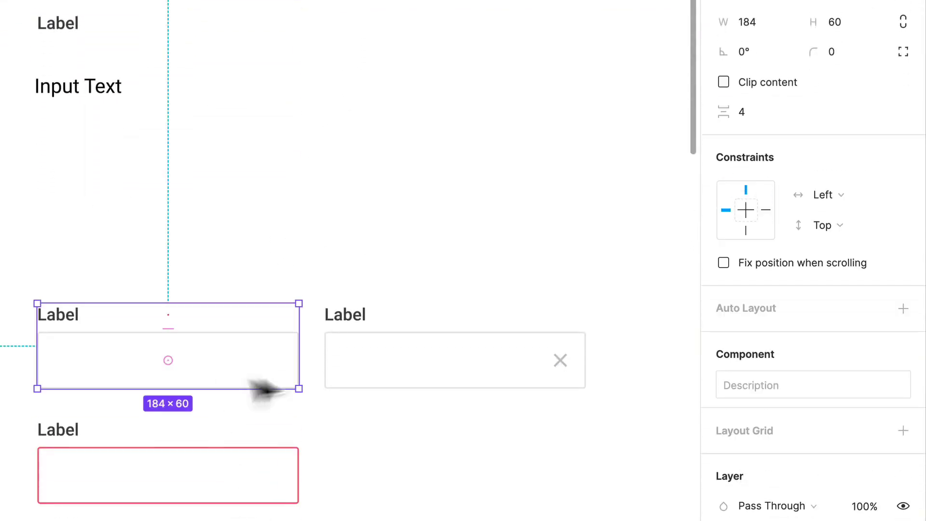
mouse_move(316, 381)
mouse_down()
mouse_move(176, 385)
mouse_move(300, 383)
mouse_up()
mouse_move(58, 378)
mouse_down()
mouse_move(155, 373)
mouse_move(64, 372)
mouse_up()
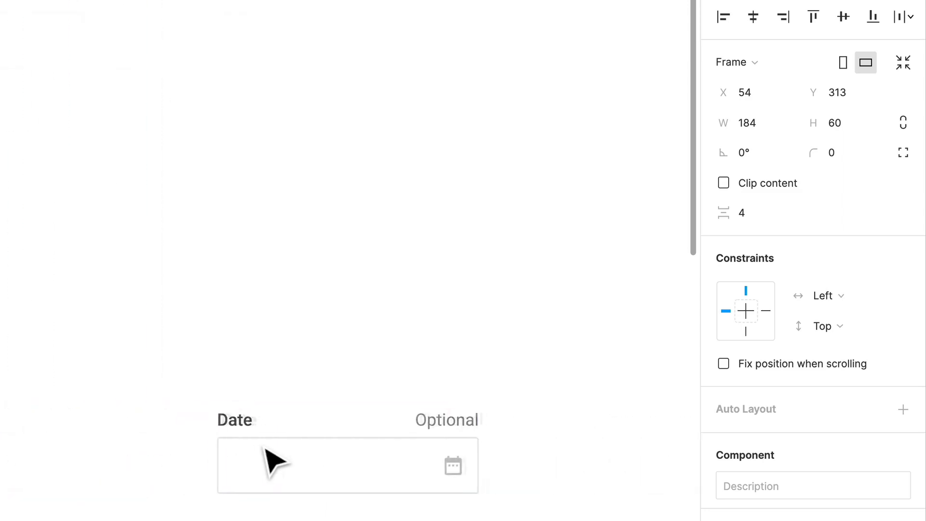
Stretch the Date field instance to check how it behaves
click(268, 459)
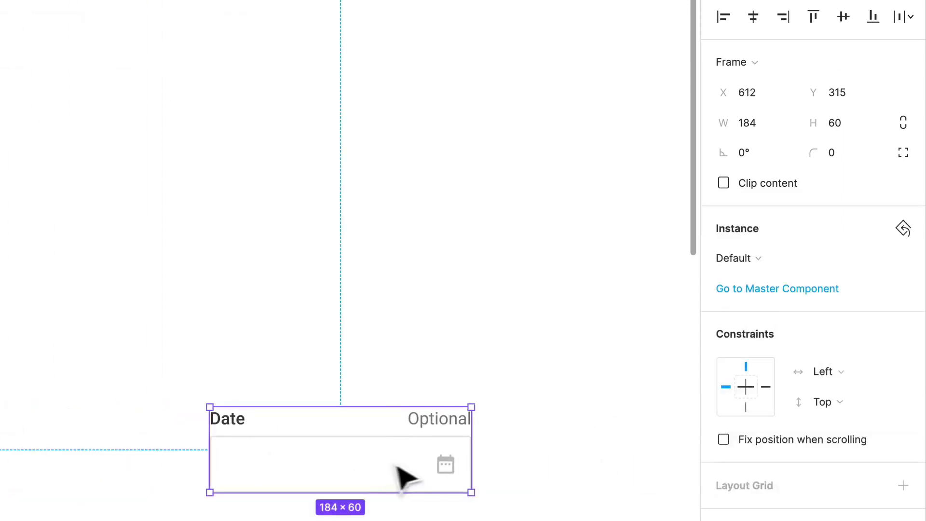
drag(494, 469, 473, 482)
scroll(196, 372, up, 10)
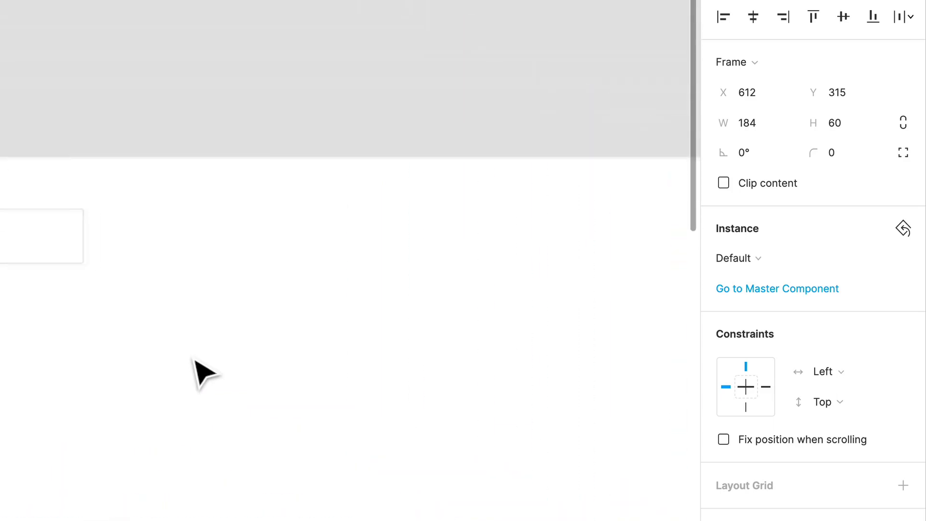
scroll(187, 362, down, 3)
Unhide the Date Range calendar icon in the top input box and select it
scroll(304, 201, left, 3)
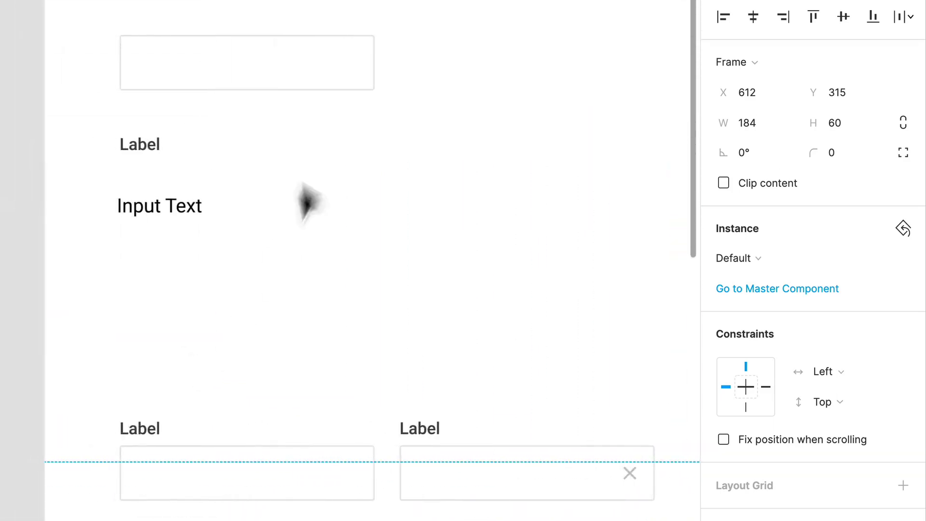
click(263, 83)
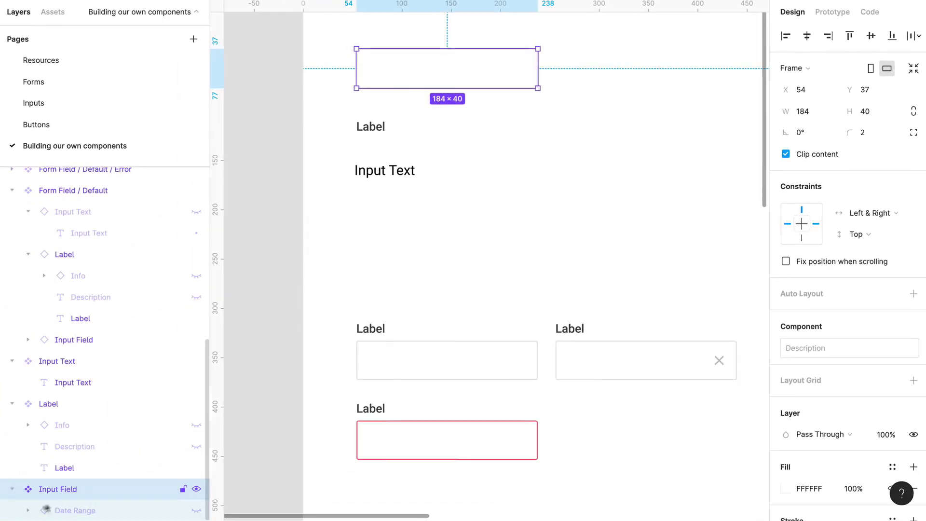
click(195, 514)
double_click(529, 75)
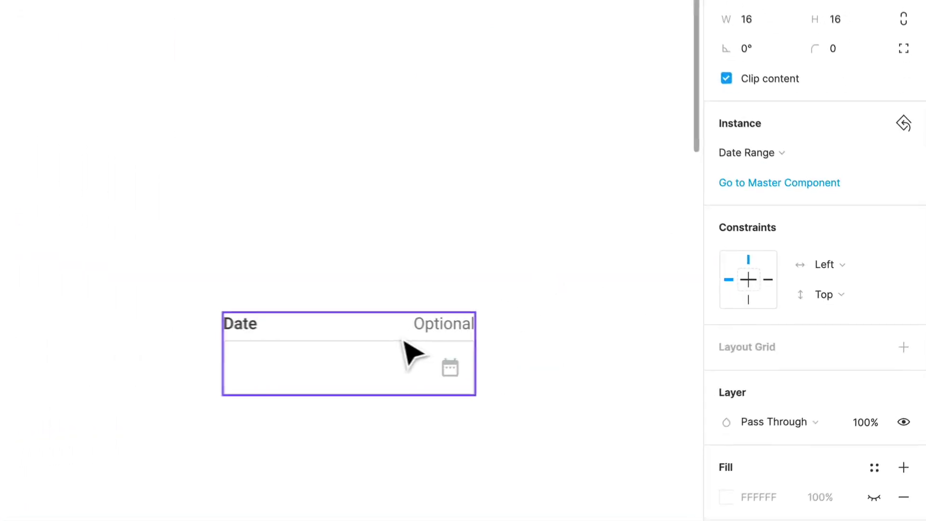
Shrink the Date field's height from the top, then restore it to 60
click(545, 353)
drag(532, 330, 533, 362)
drag(394, 369, 419, 321)
Constrain the calendar icon in the master input box to Right
scroll(415, 317, left, 8)
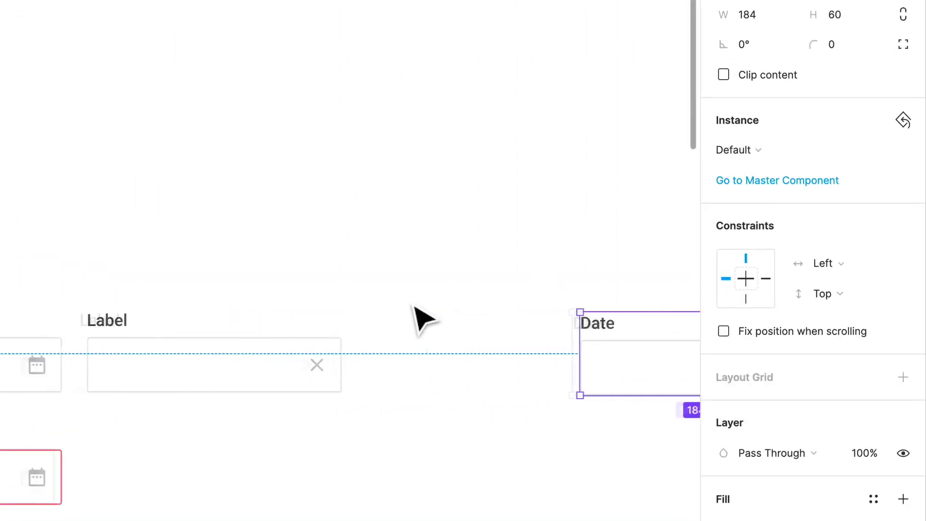
scroll(415, 317, up, 10)
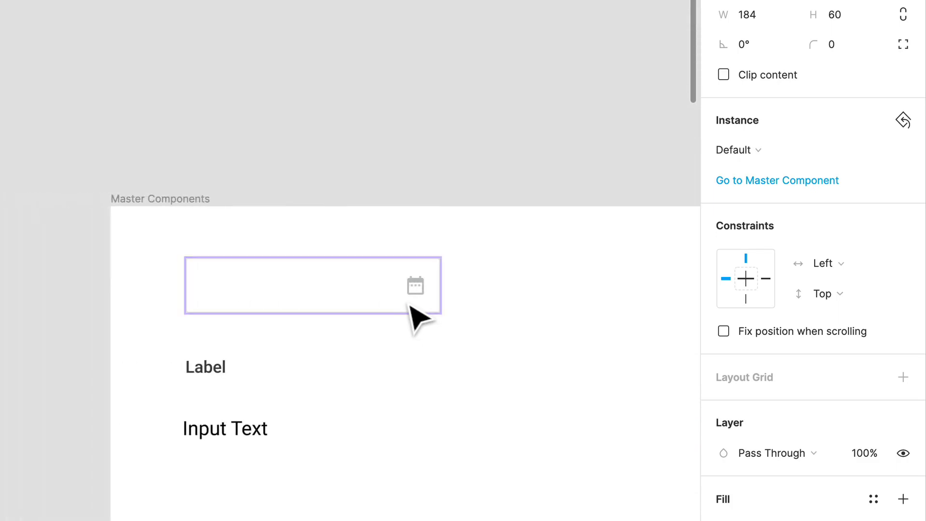
scroll(410, 314, down, 4)
scroll(381, 265, right, 3)
double_click(349, 206)
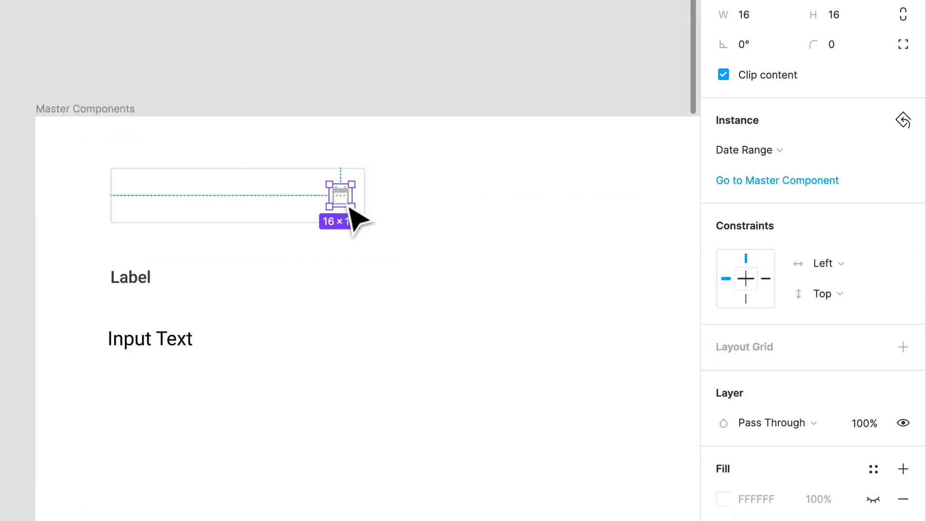
click(765, 279)
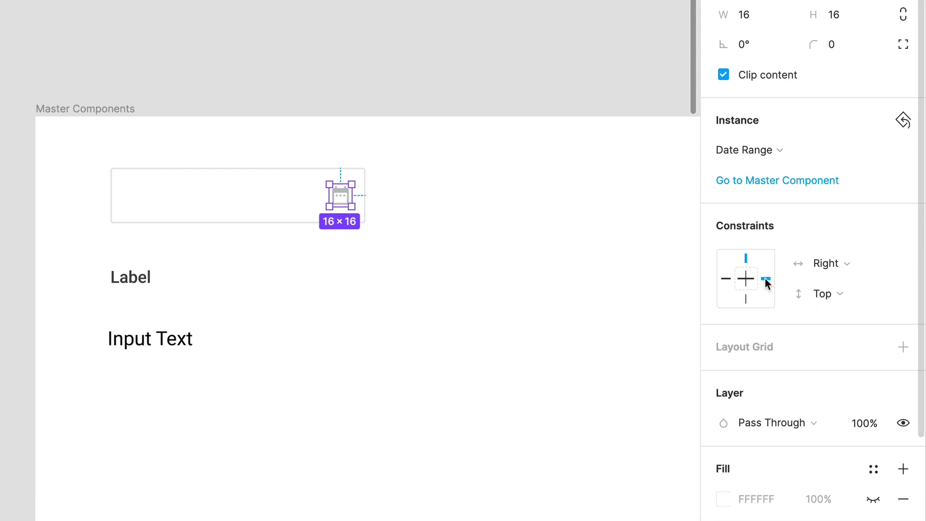
Switch the icon to Left & Right and resize the Date field instance to test it
scroll(389, 265, right, 3)
scroll(389, 265, down, 8)
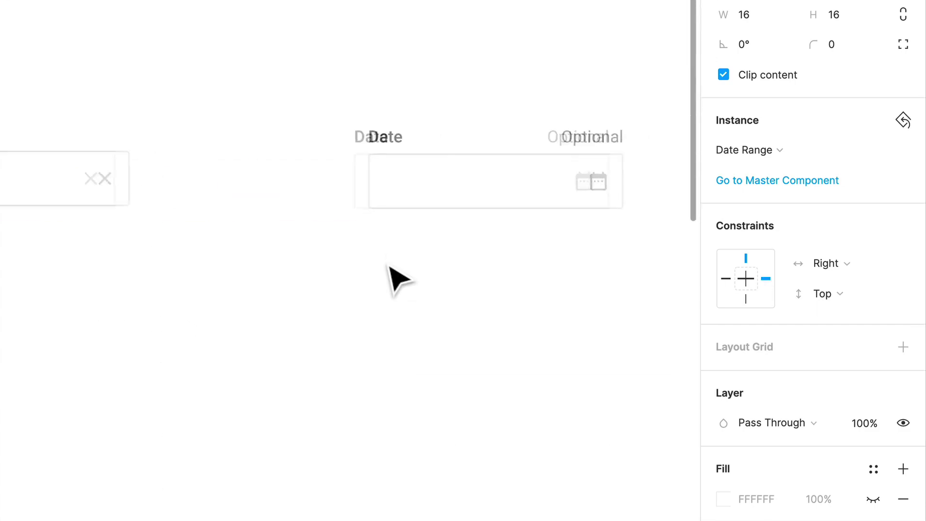
scroll(389, 271, left, 2)
scroll(389, 274, up, 8)
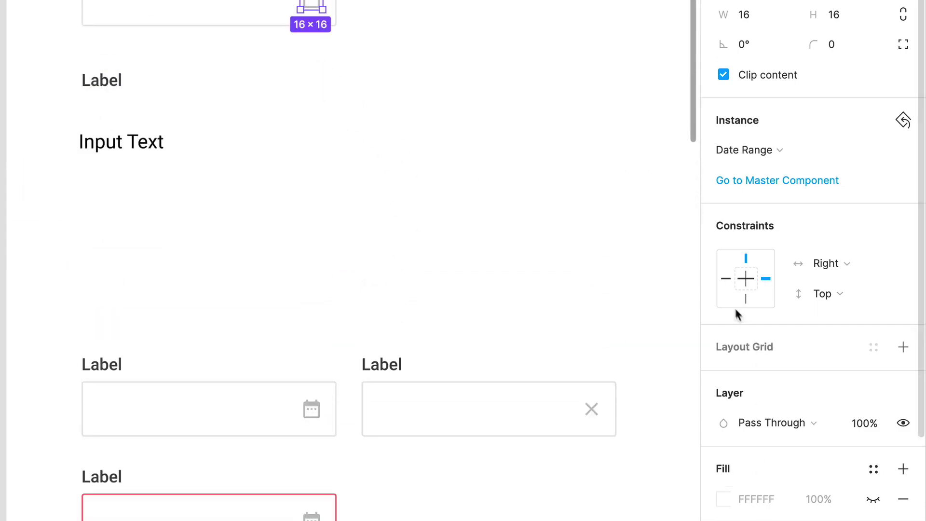
shift+click(727, 279)
scroll(697, 337, right, 5)
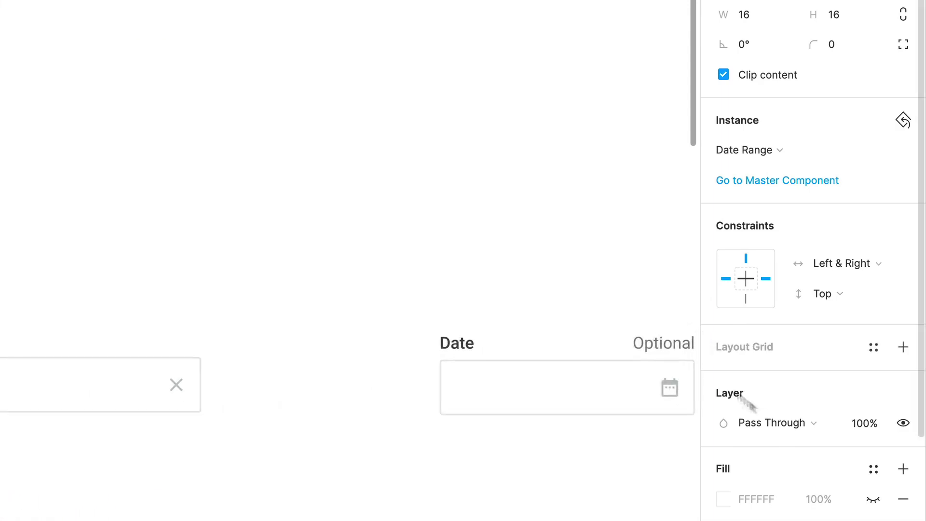
click(555, 386)
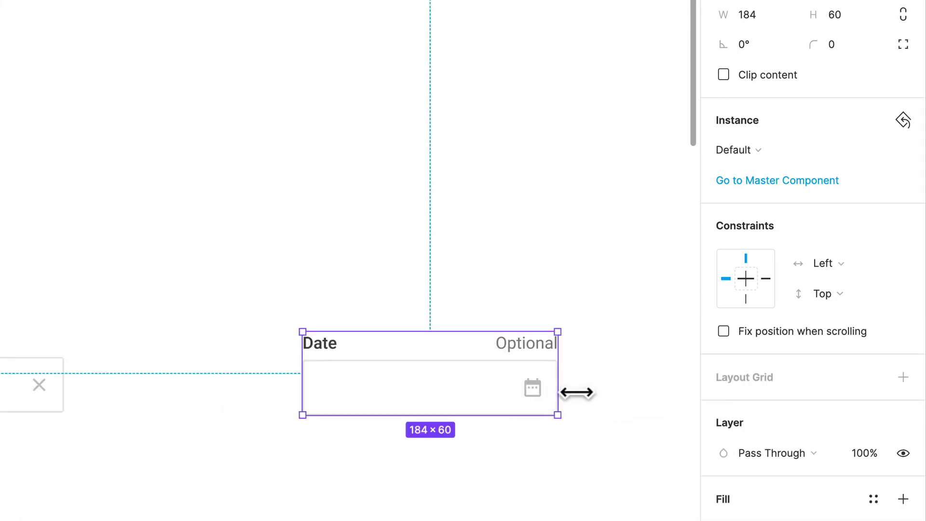
mouse_move(577, 393)
mouse_down()
mouse_move(542, 389)
mouse_move(568, 390)
mouse_up()
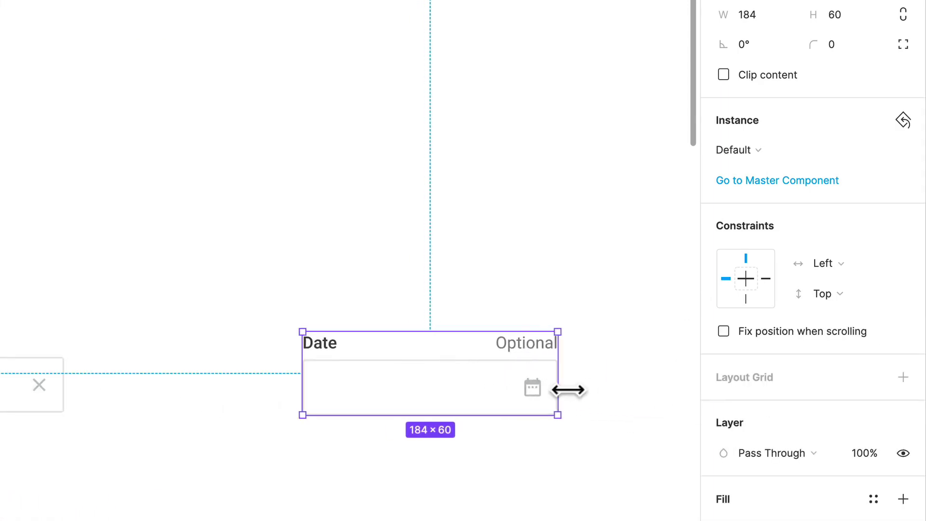
Set the calendar icon back to Right only and confirm it stays right when resizing
scroll(559, 391, up, 10)
double_click(570, 285)
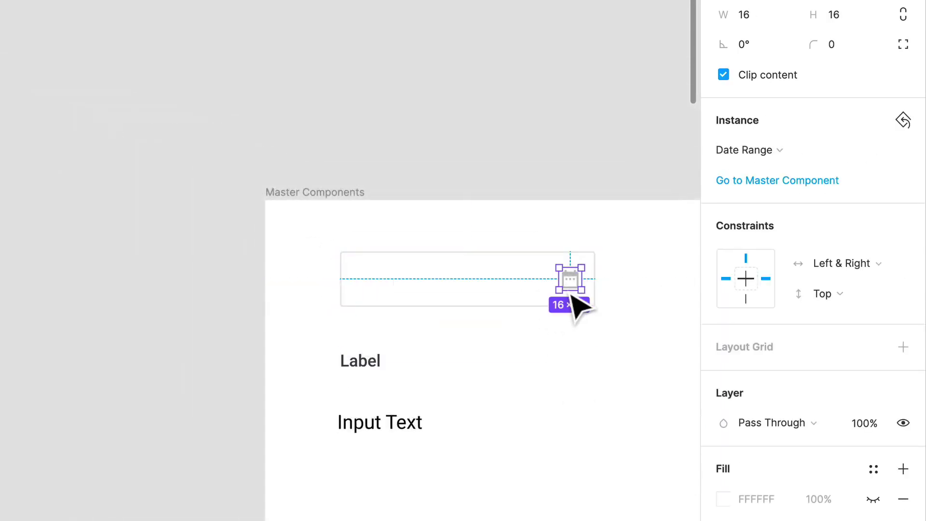
click(766, 278)
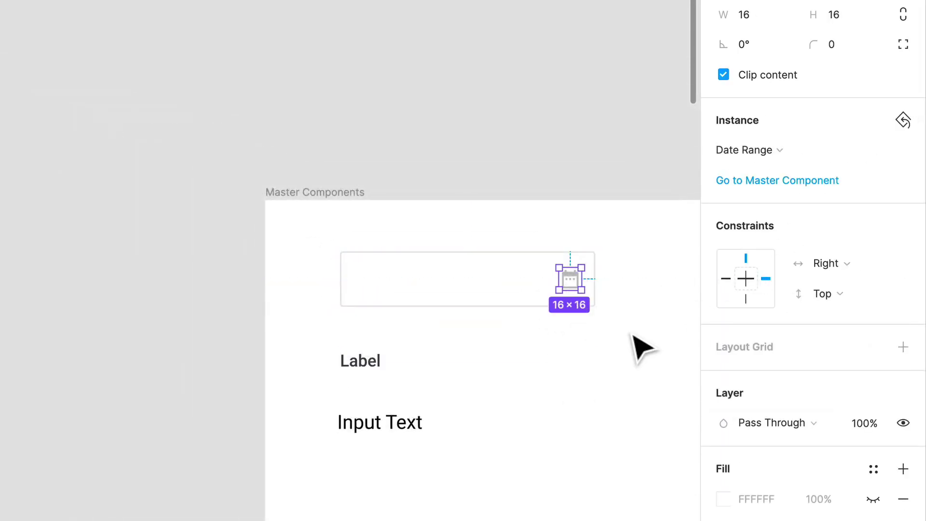
scroll(641, 348, down, 10)
click(493, 331)
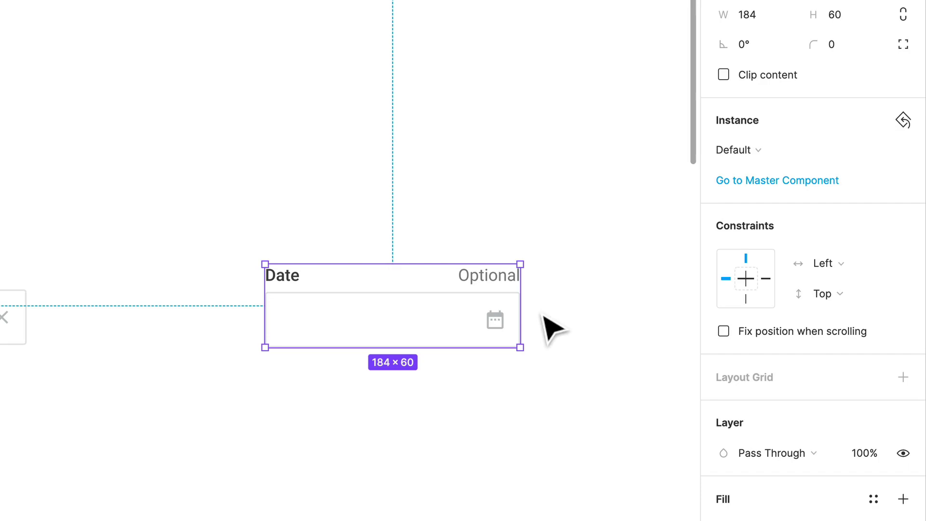
drag(539, 324, 524, 311)
scroll(497, 309, left, 15)
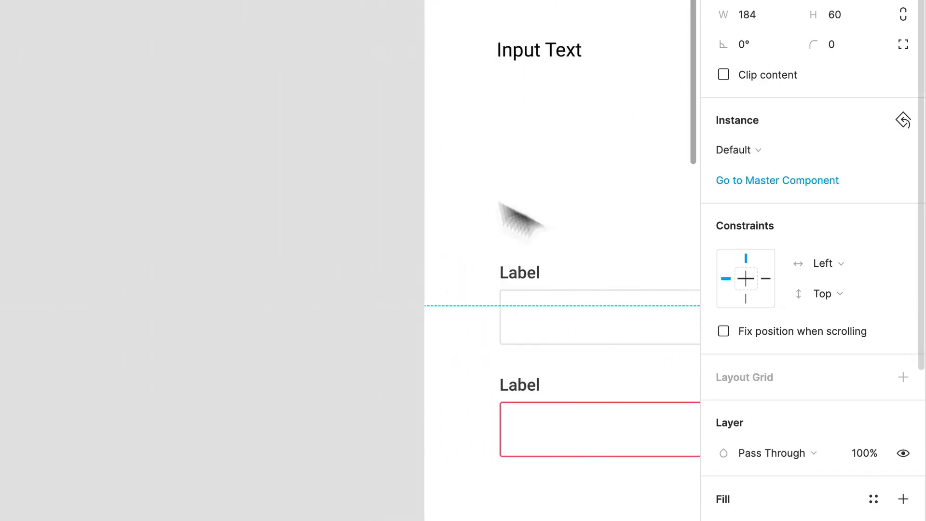
scroll(517, 217, up, 3)
scroll(482, 181, up, 3)
click(415, 188)
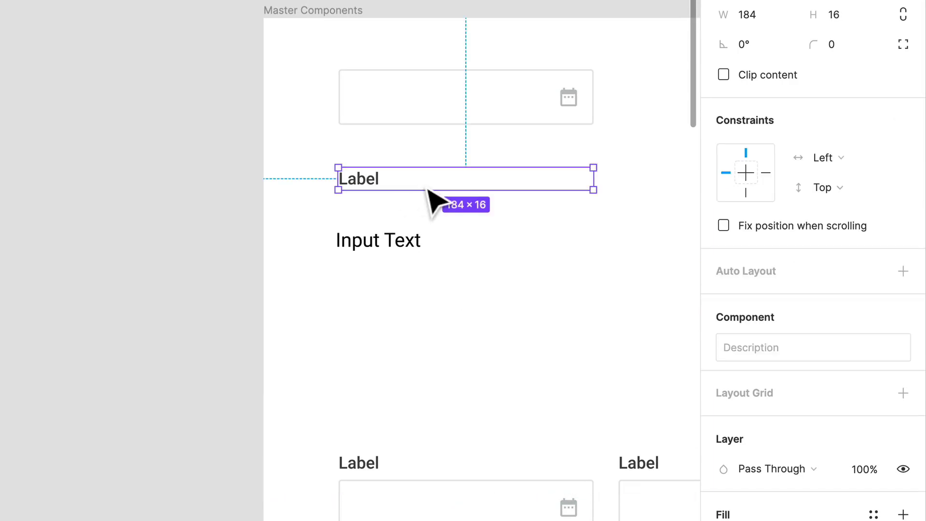
scroll(338, 241, right, 3)
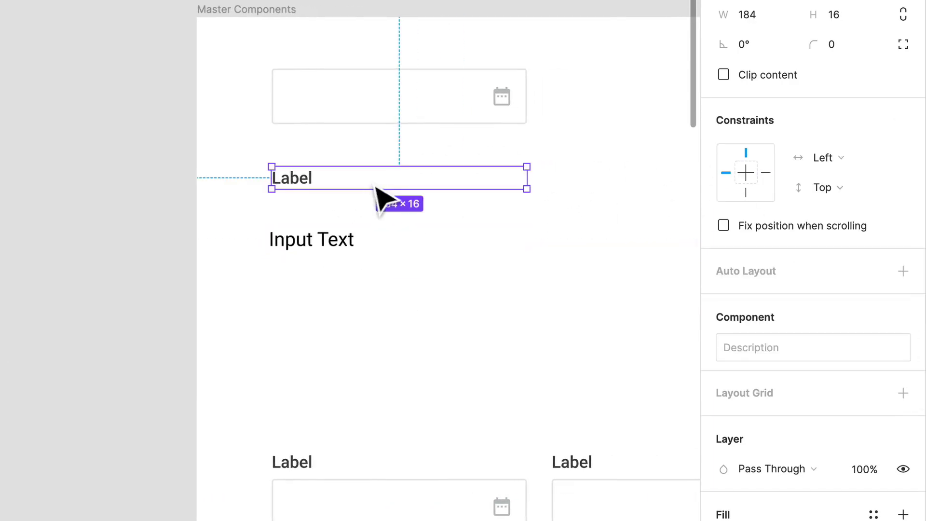
click(549, 228)
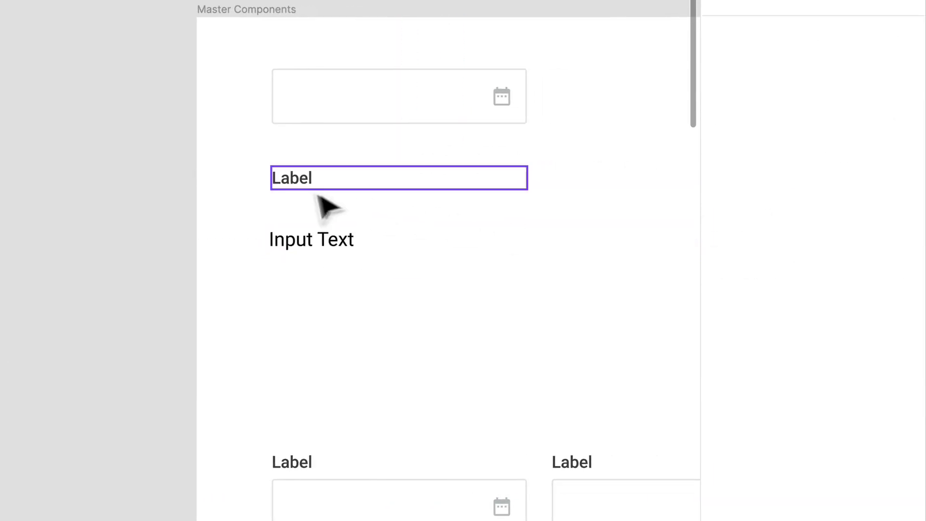
double_click(292, 190)
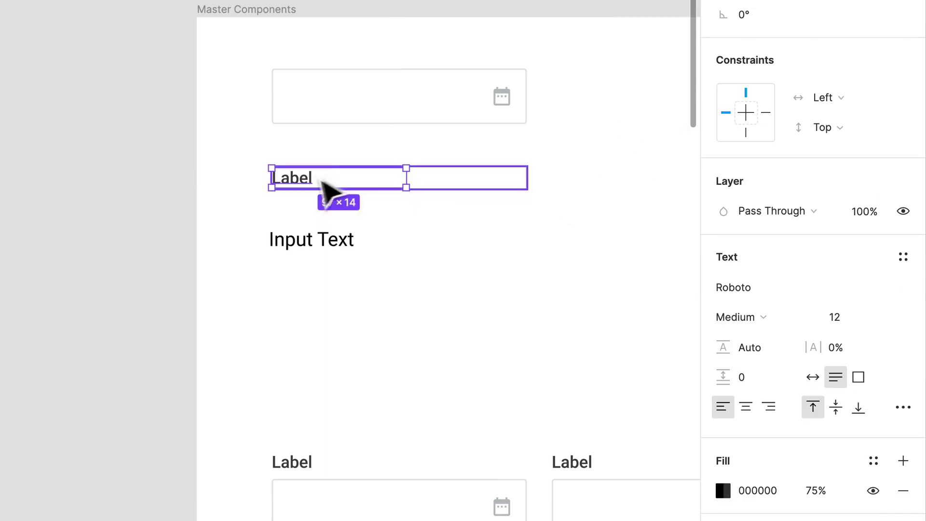
key(Tab)
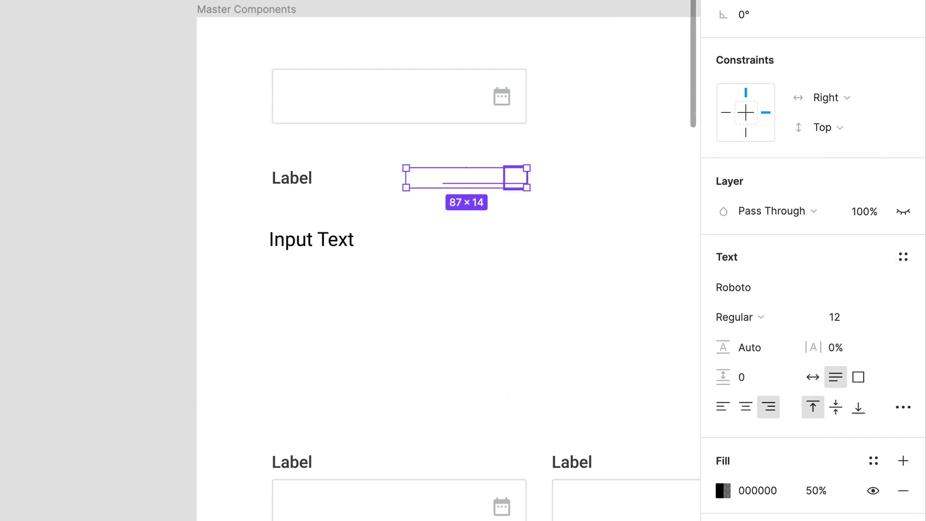
key(Tab)
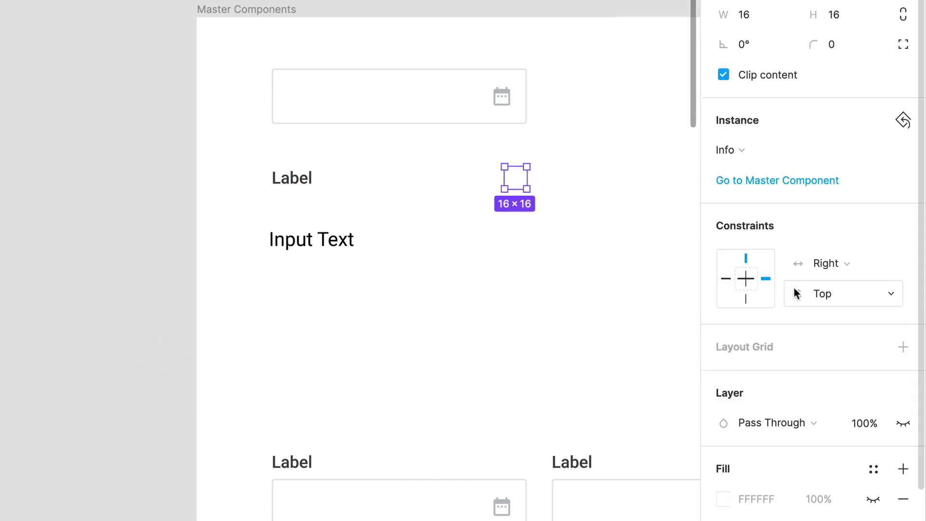
click(364, 245)
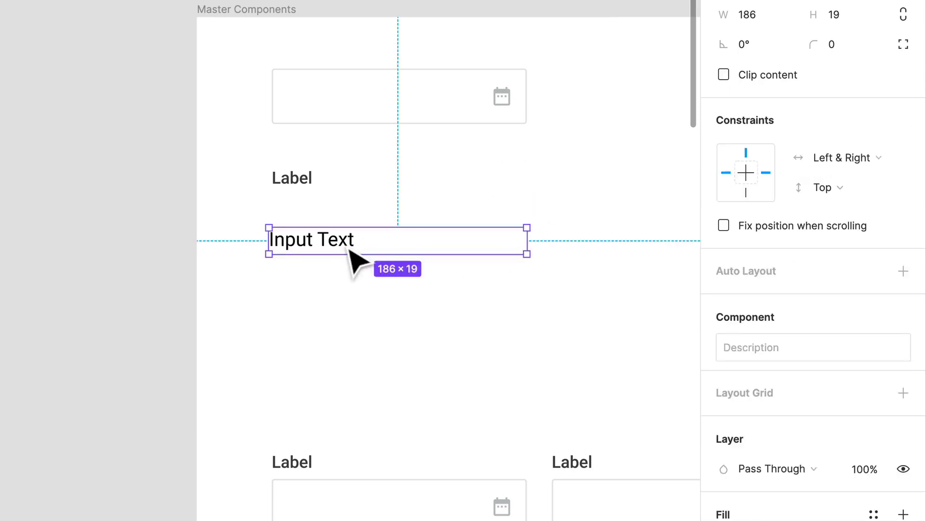
double_click(349, 250)
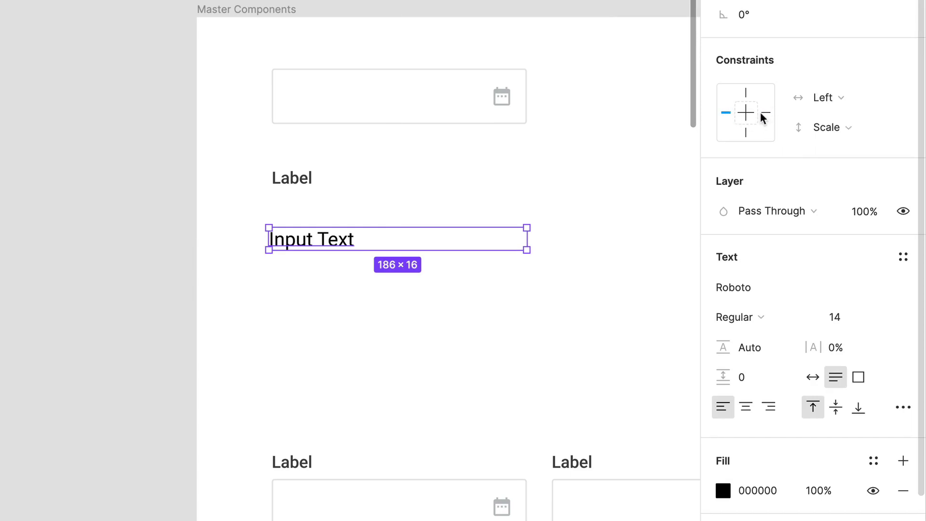
key(Escape)
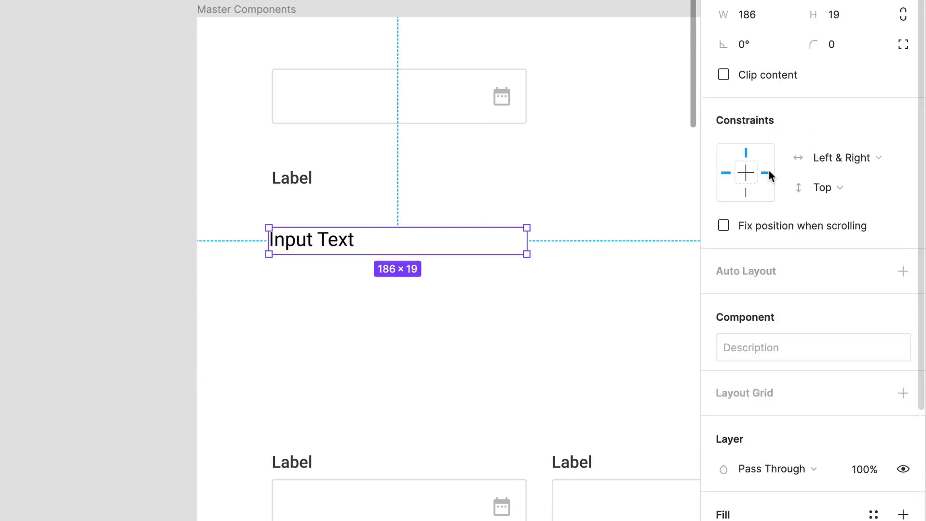
scroll(455, 326, down, 10)
scroll(455, 326, right, 4)
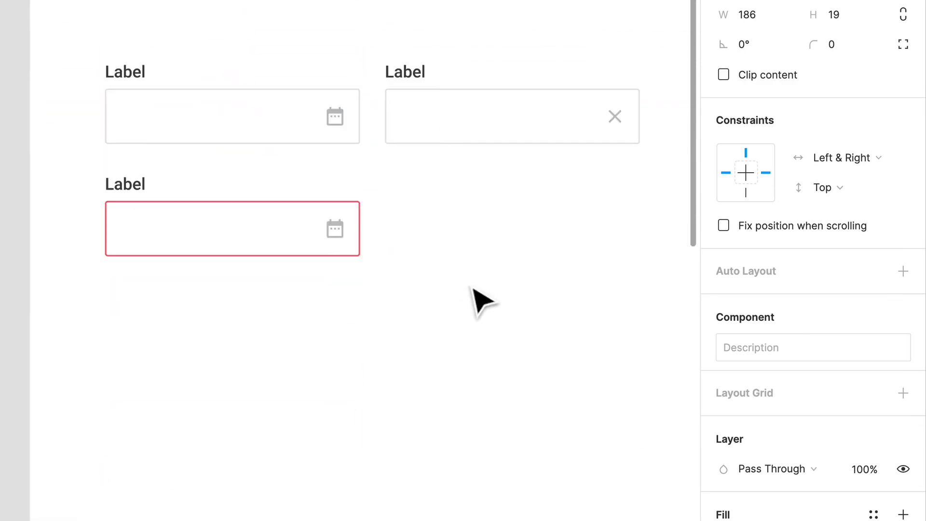
scroll(482, 301, right, 4)
scroll(465, 247, down, 3)
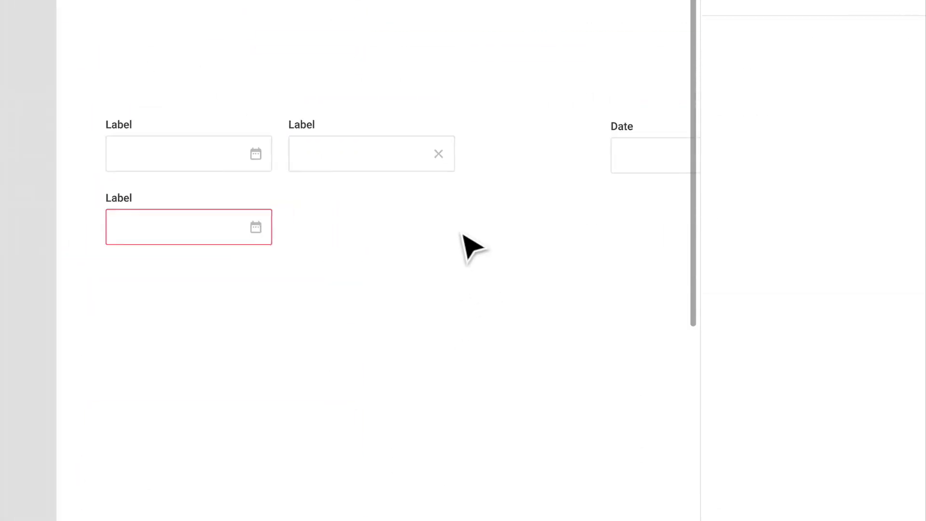
scroll(463, 248, down, 2)
scroll(463, 248, right, 4)
scroll(473, 246, up, 1)
scroll(455, 217, up, 2)
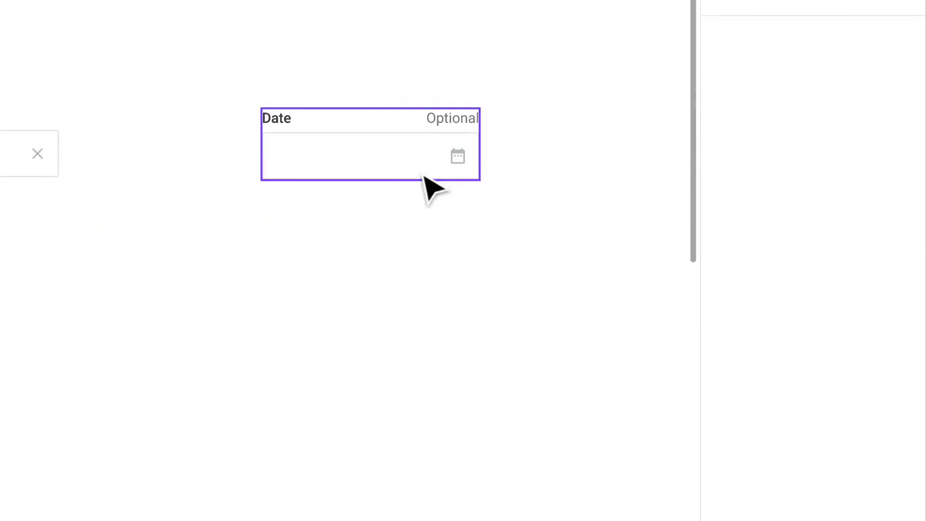
Rename the Date field's label to Expiration Date
click(281, 126)
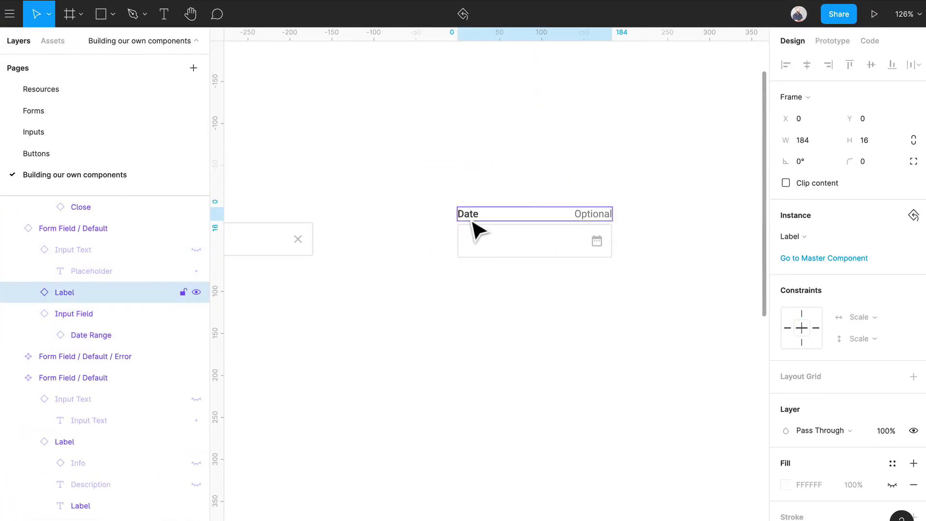
double_click(473, 223)
double_click(469, 214)
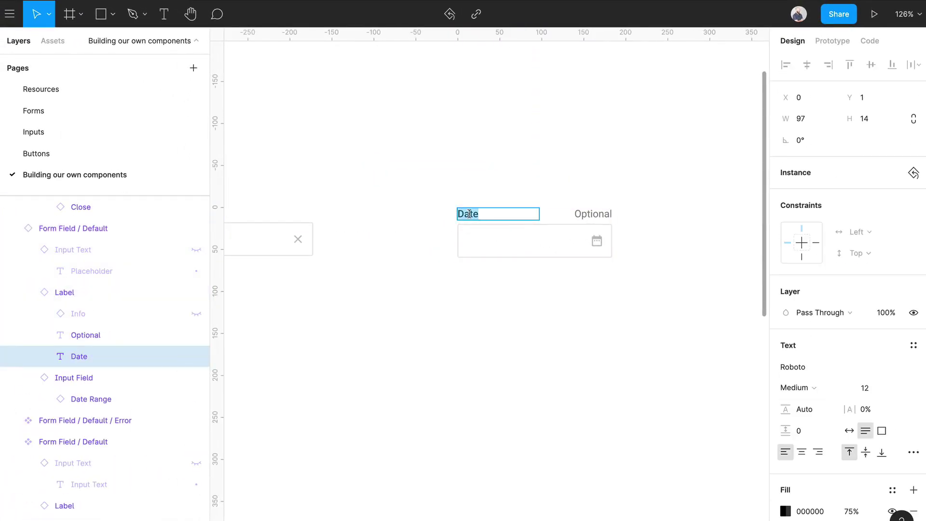
text(Expiratio)
scroll(497, 201, up, 5)
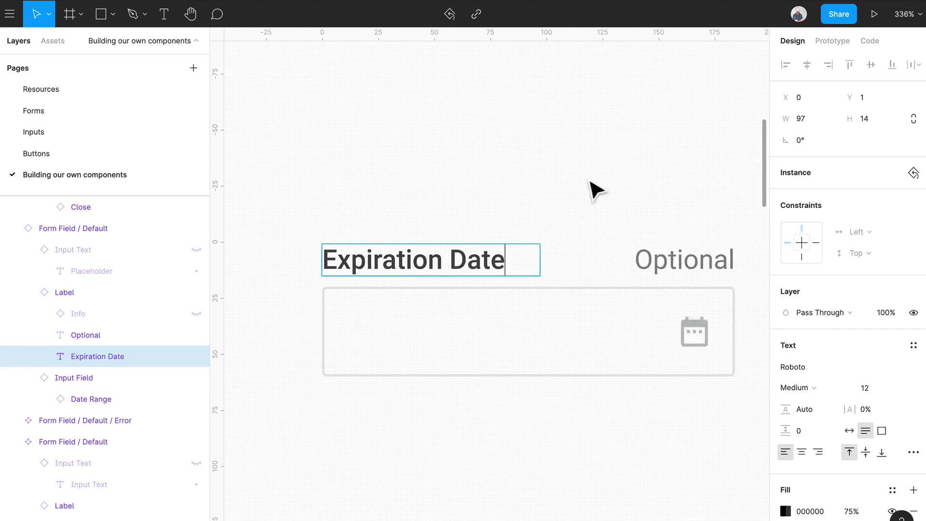
Replace the Optional text with MM/DD/YYYY
double_click(694, 273)
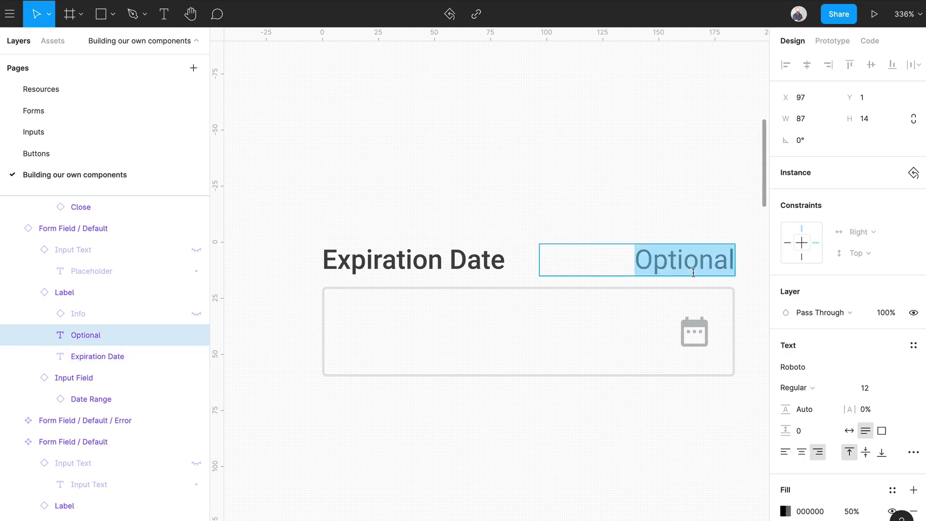
text(MM/DD)
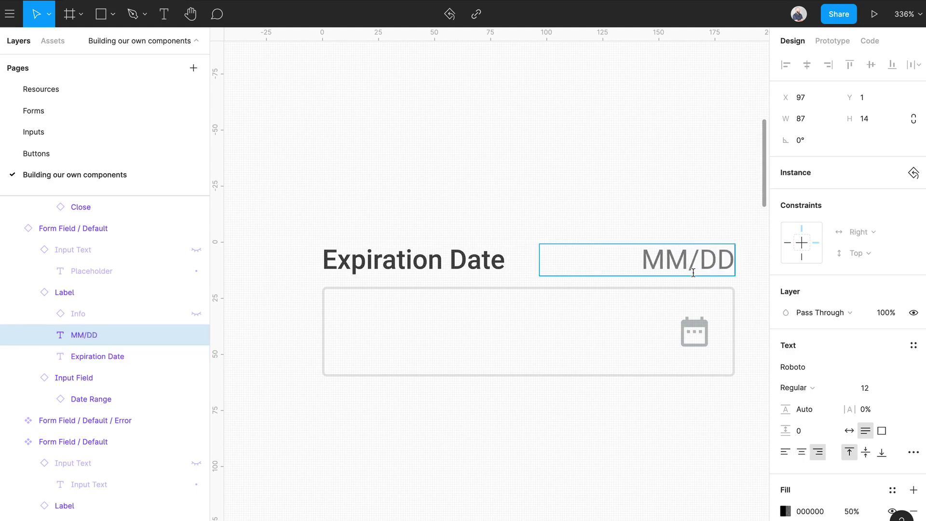
text(/YYYY)
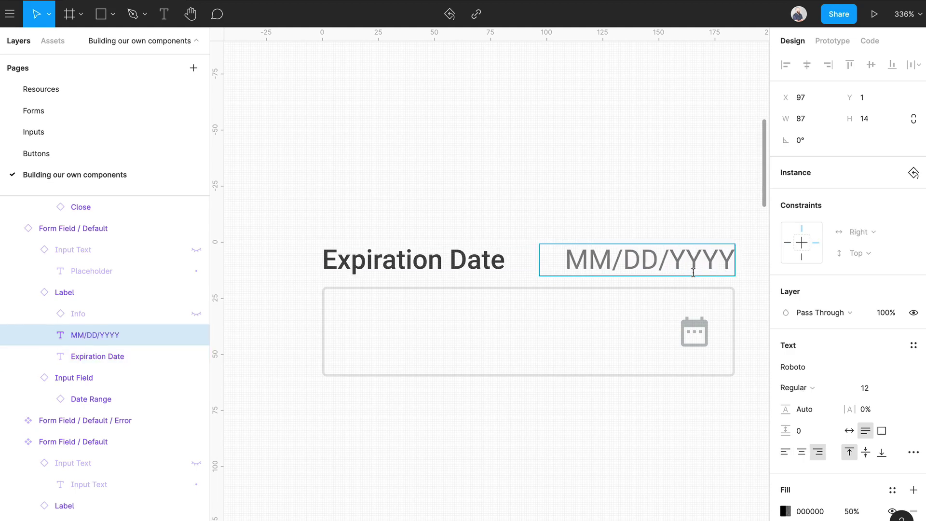
scroll(657, 192, right, 2)
click(658, 192)
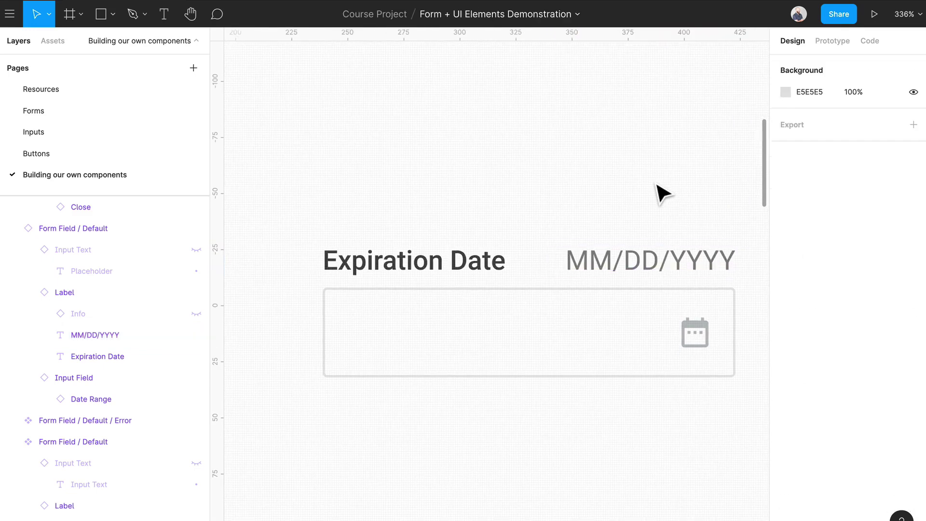
Hide the calendar icon in the input box and select the whole Expiration Date field
double_click(643, 334)
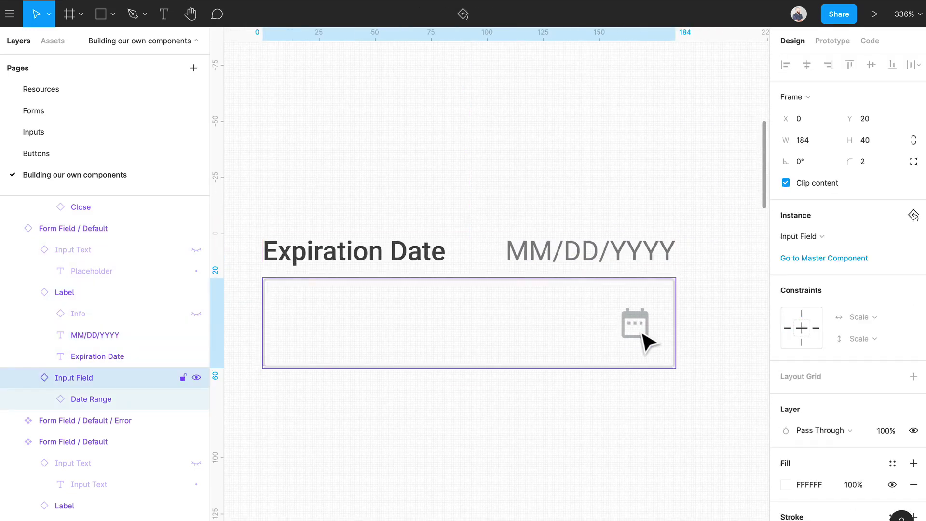
double_click(644, 335)
click(196, 399)
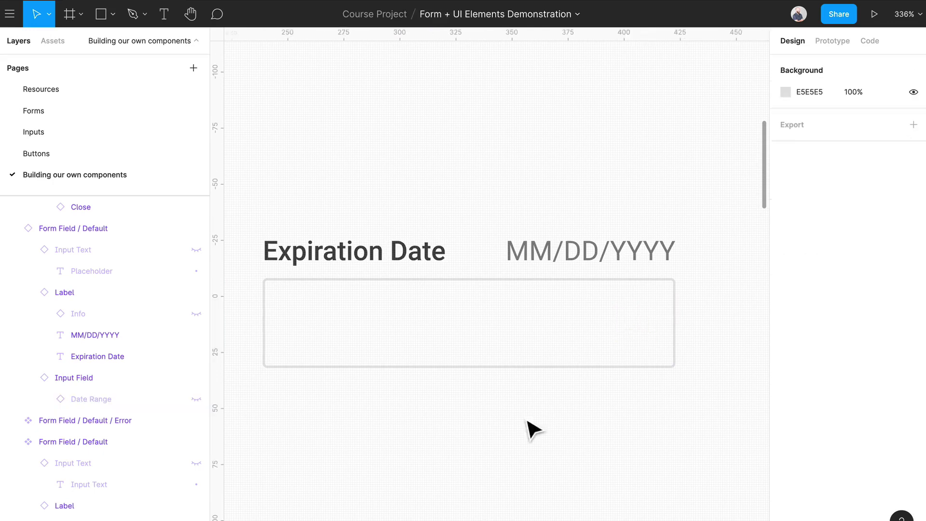
scroll(528, 428, down, 5)
click(597, 371)
Widen the form field to 275 and duplicate it just below
drag(612, 364, 709, 363)
scroll(699, 363, right, 4)
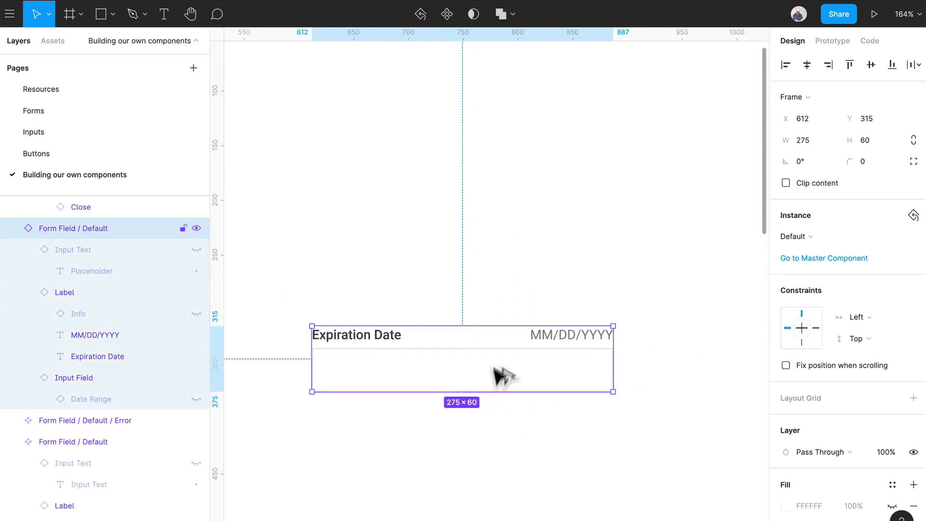
drag(492, 364, 496, 455)
Relabel the copy's Expiration Date text to CVV
scroll(413, 439, down, 3)
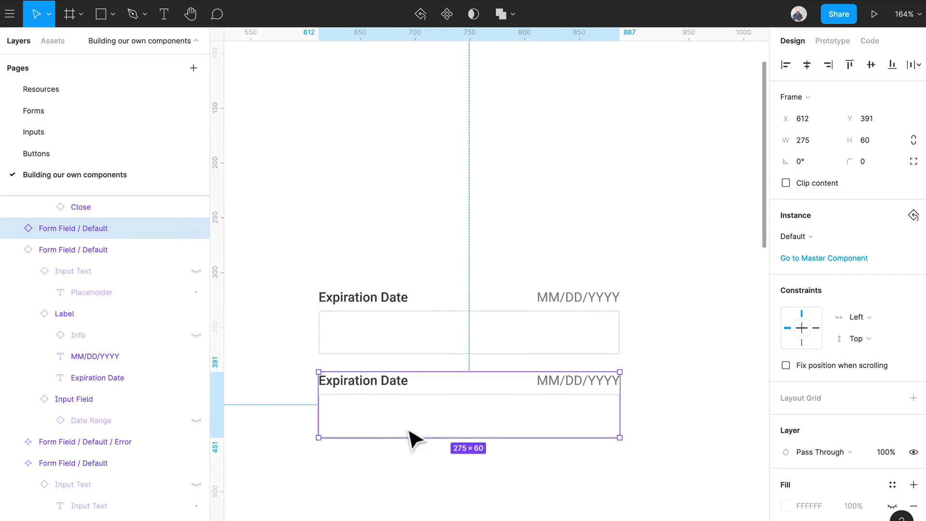
scroll(400, 419, up, 5)
double_click(403, 367)
double_click(403, 367)
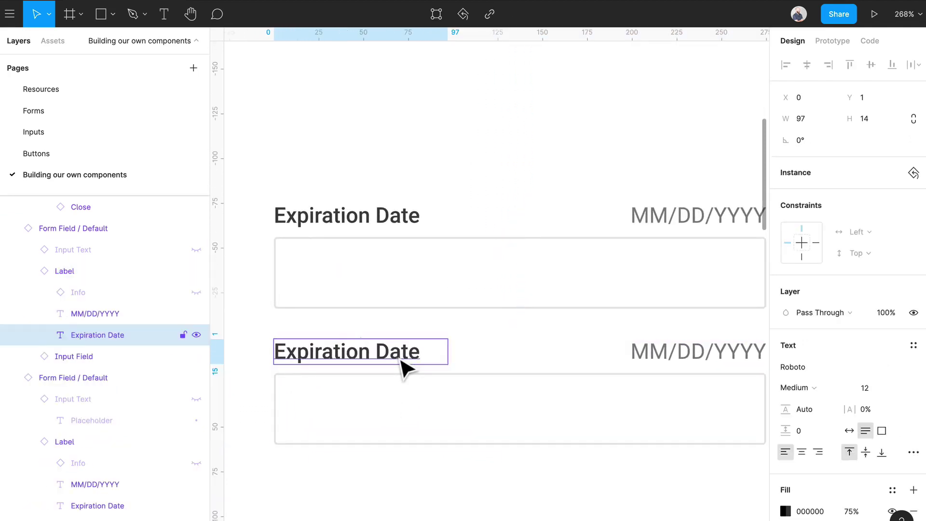
double_click(404, 367)
text(CVV)
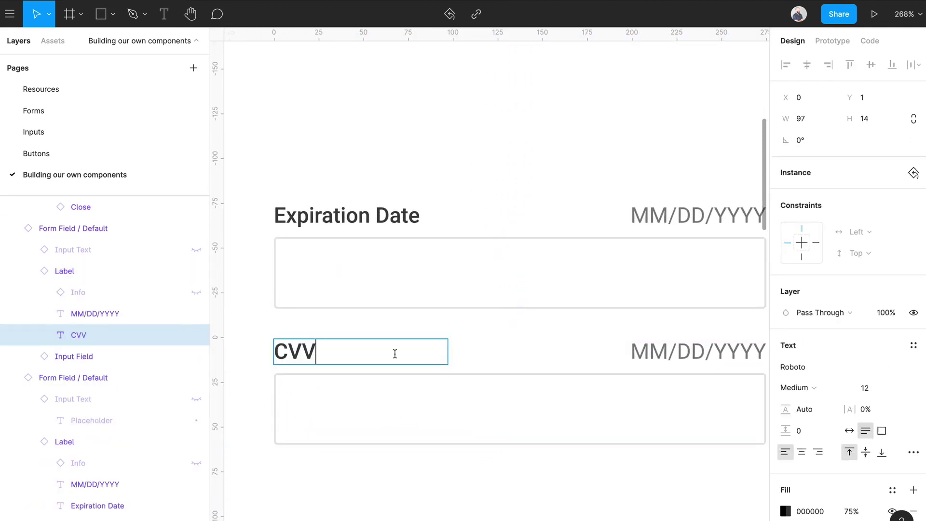
On the CVV copy, hide the MM/DD/YYYY hint and show the info icon
scroll(410, 355, right, 3)
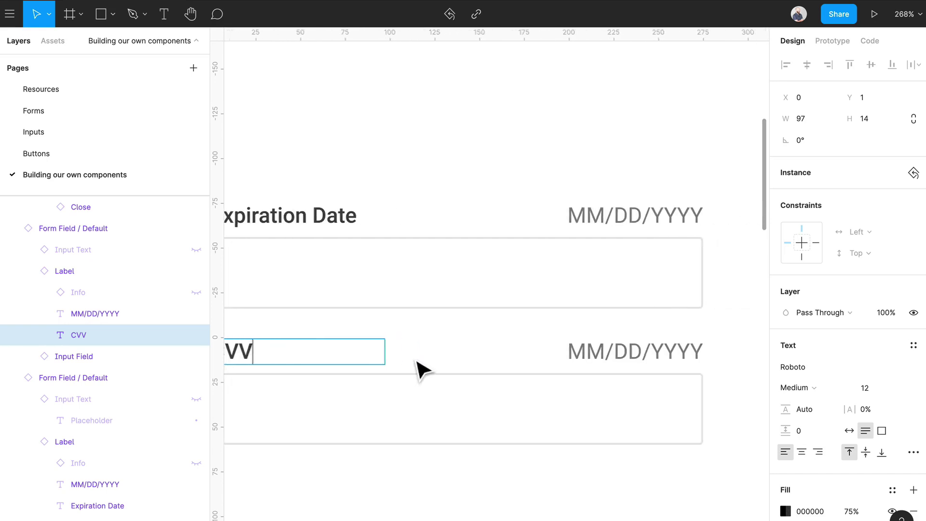
click(603, 349)
key(Escape)
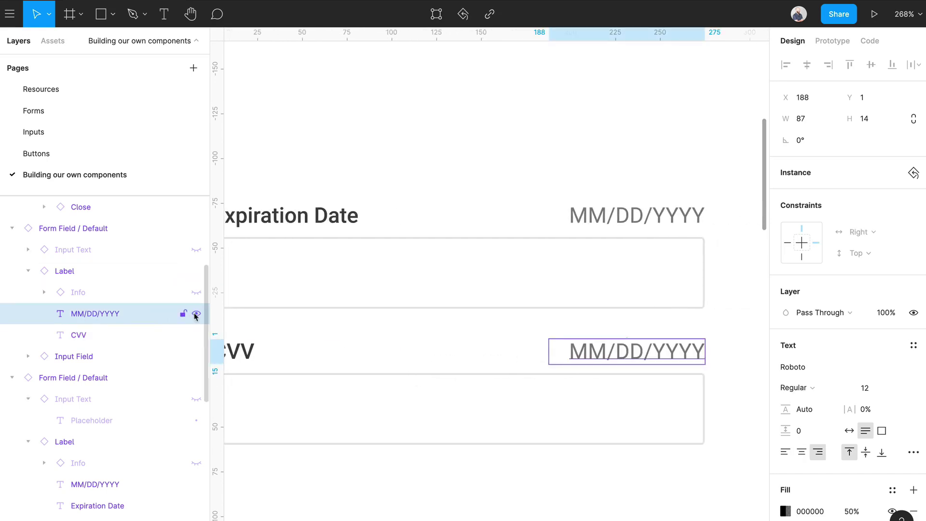
click(195, 314)
click(194, 294)
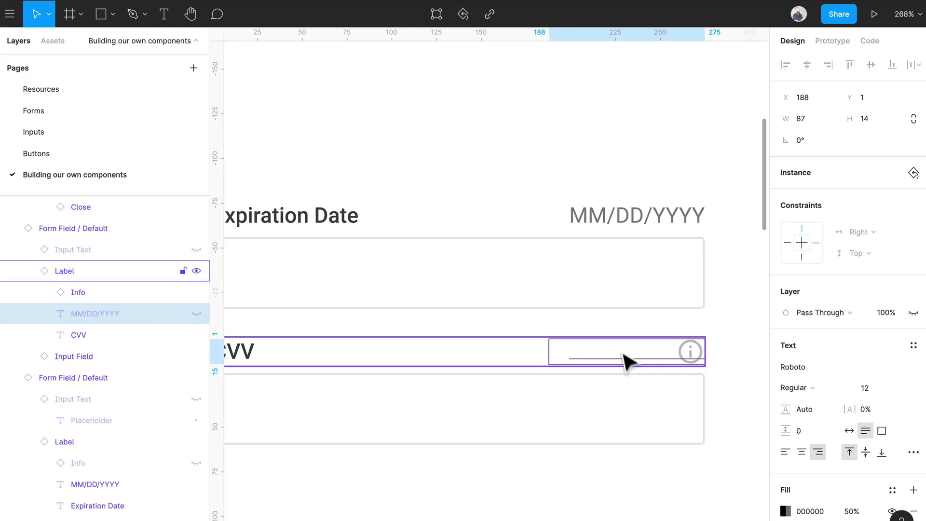
scroll(386, 357, left, 2)
scroll(386, 359, down, 2)
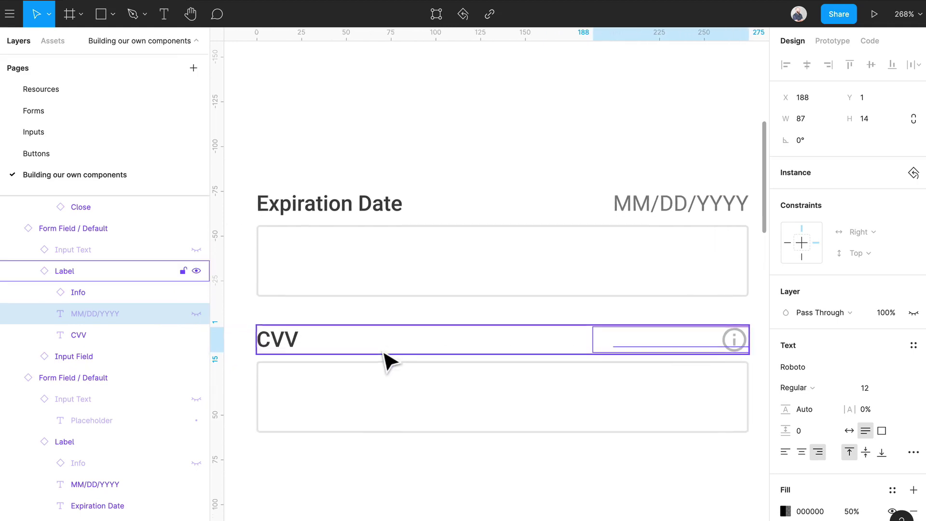
scroll(385, 360, left, 3)
click(377, 380)
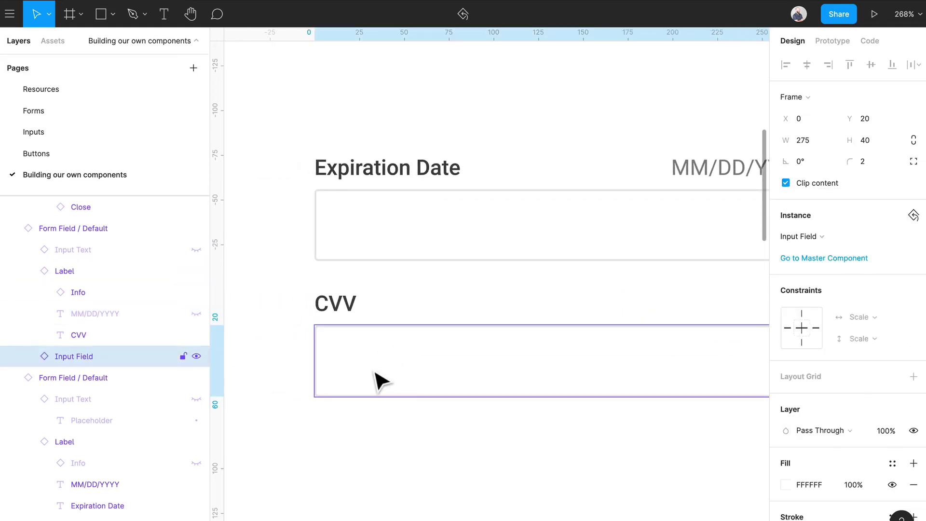
click(495, 482)
Move the CVV field up beside Expiration Date and narrow it from the left
scroll(432, 411, down, 3)
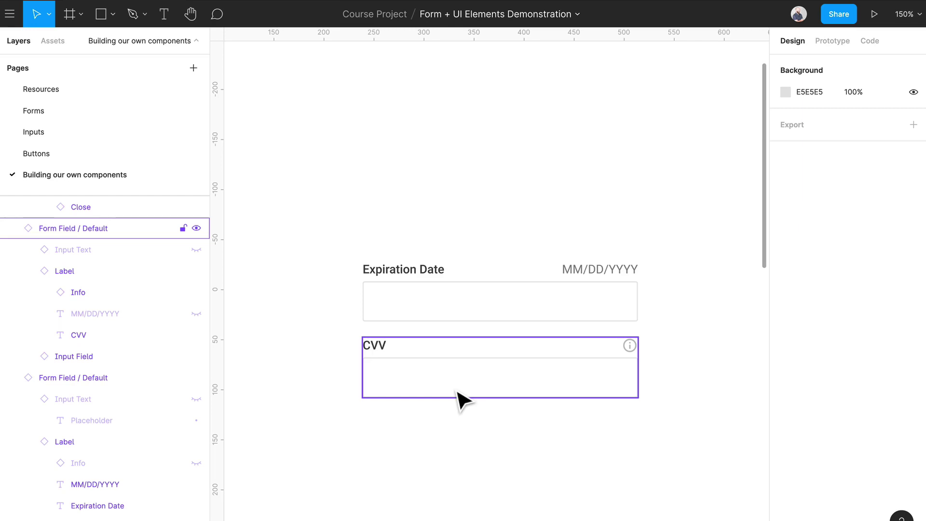
drag(427, 383, 440, 316)
drag(371, 317, 562, 322)
Shorten the Expiration Date field to 186 wide and zoom out to the whole frame
click(531, 316)
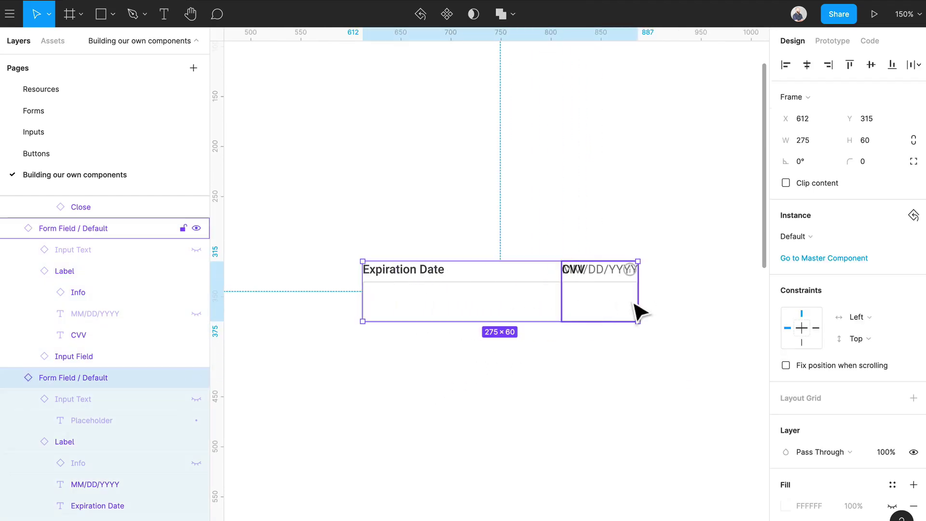
drag(637, 311, 562, 311)
click(607, 382)
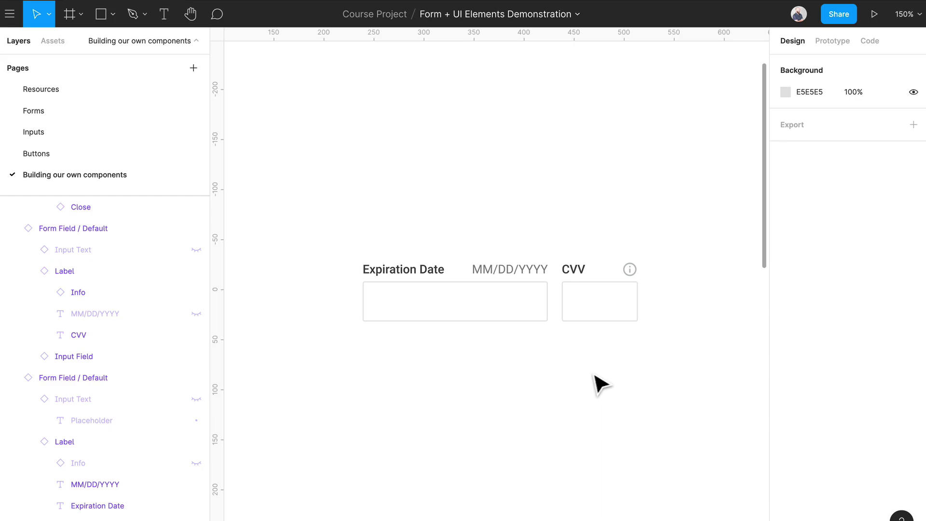
key(shift+1)
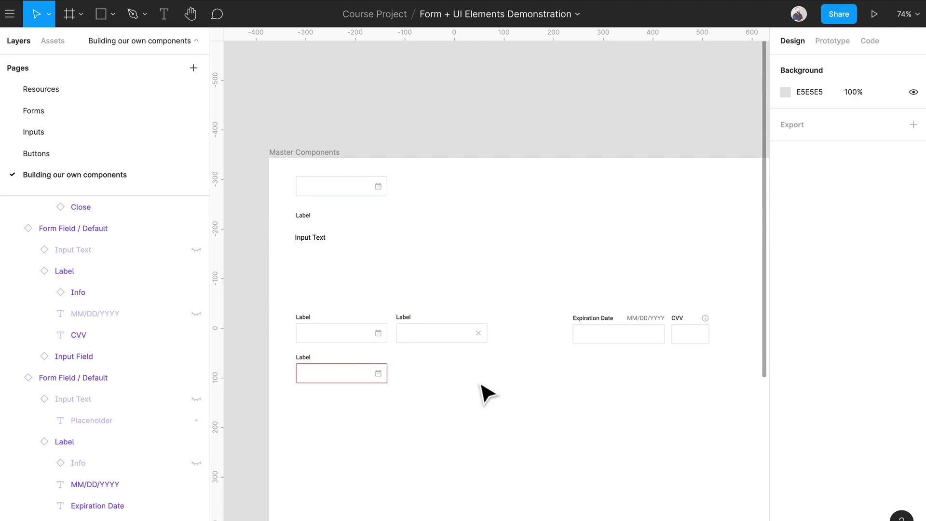
scroll(480, 388, right, 5)
ctrl+scroll(434, 378, up, 3)
scroll(436, 383, left, 3)
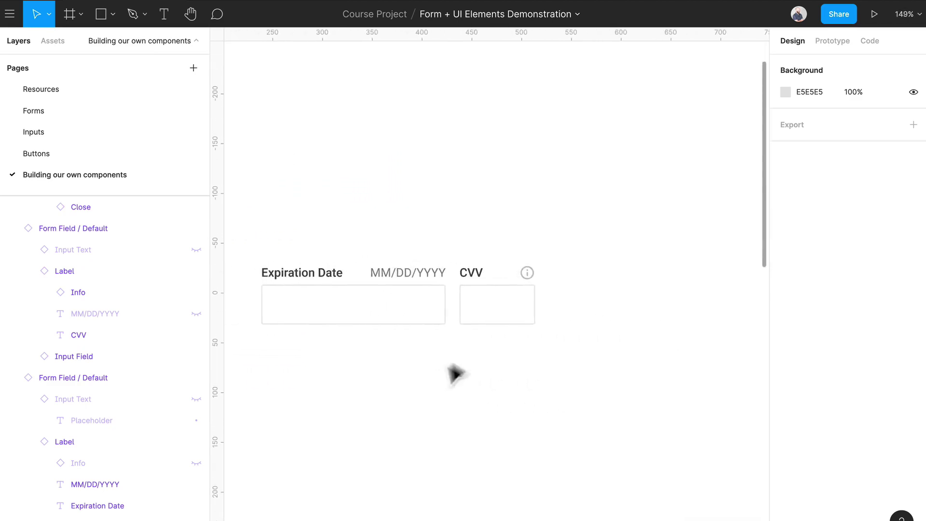
click(376, 304)
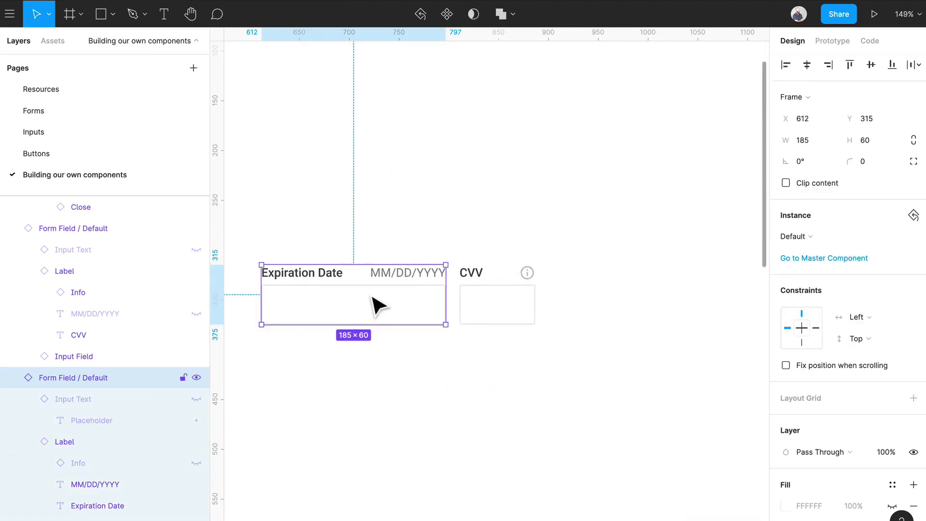
scroll(370, 296, left, 10)
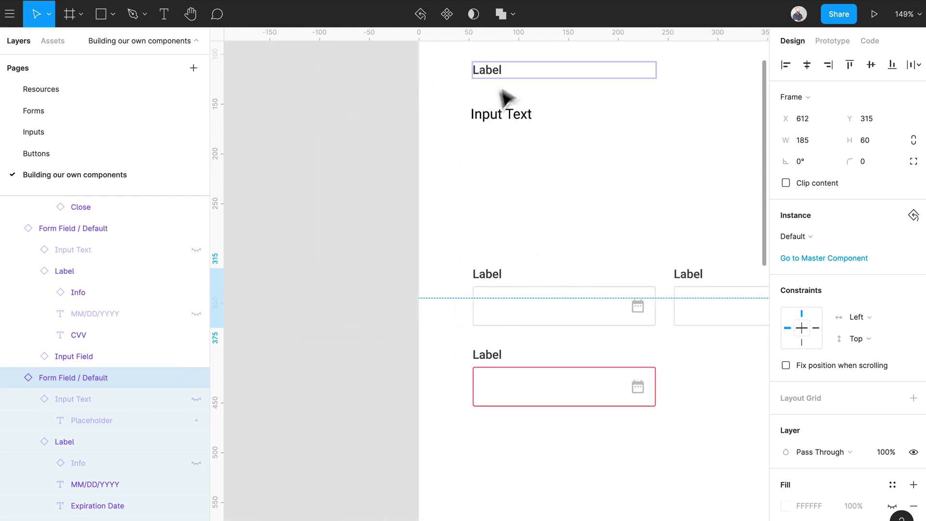
click(517, 124)
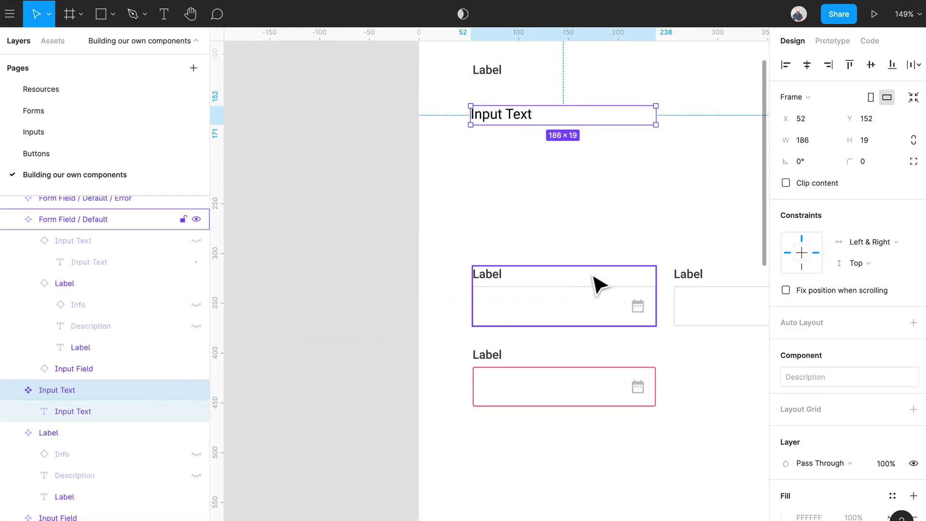
scroll(598, 283, right, 2)
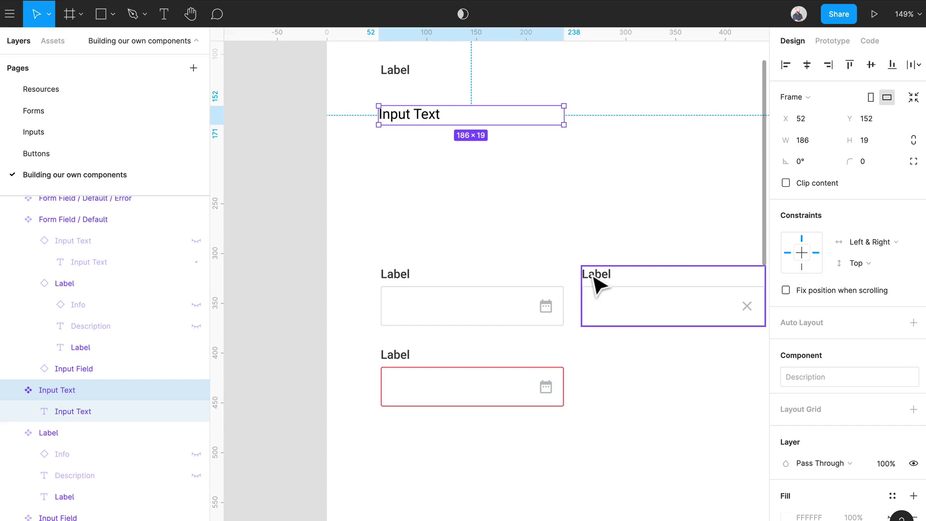
key(shift+1)
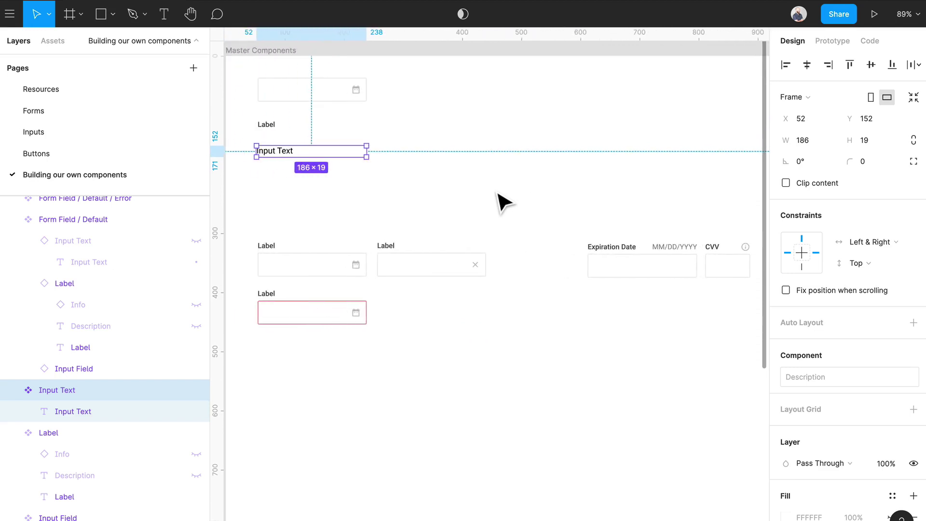
click(504, 201)
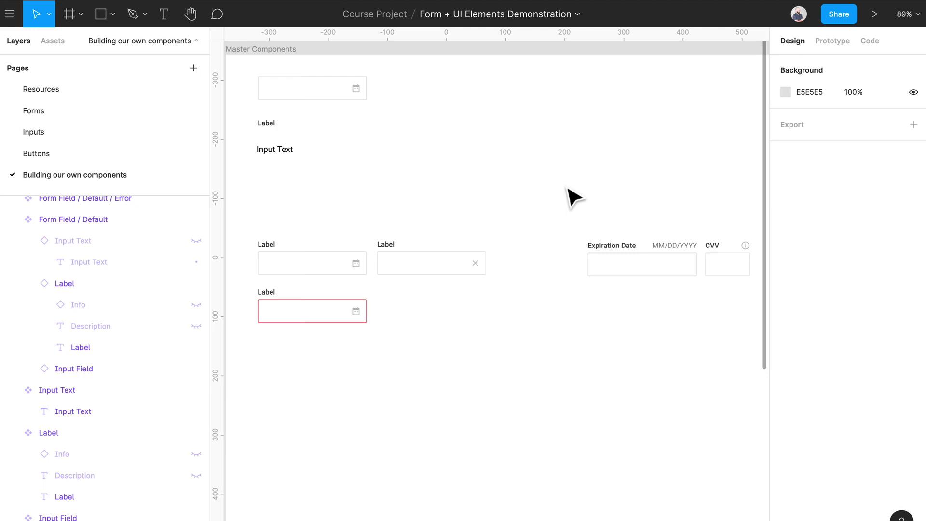
scroll(568, 189, right, 5)
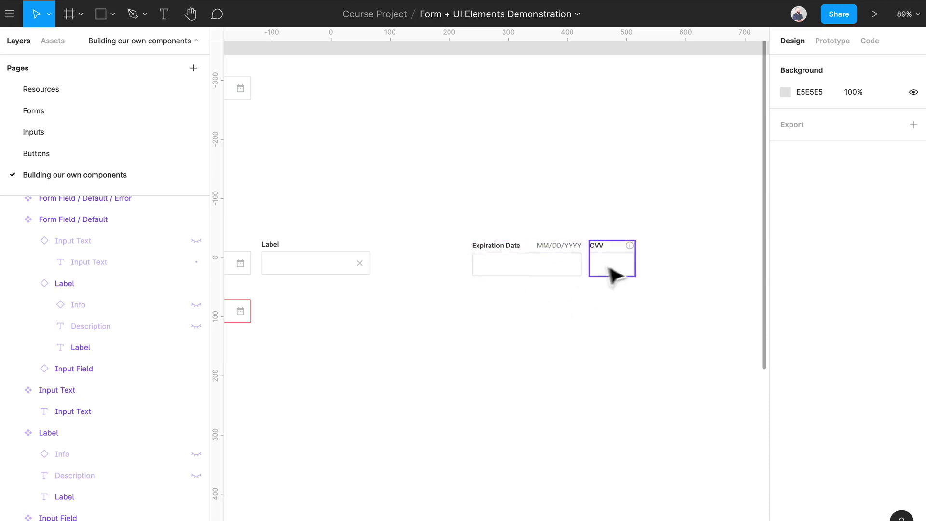
drag(642, 309, 562, 275)
drag(637, 263, 666, 290)
click(645, 331)
scroll(649, 290, up, 5)
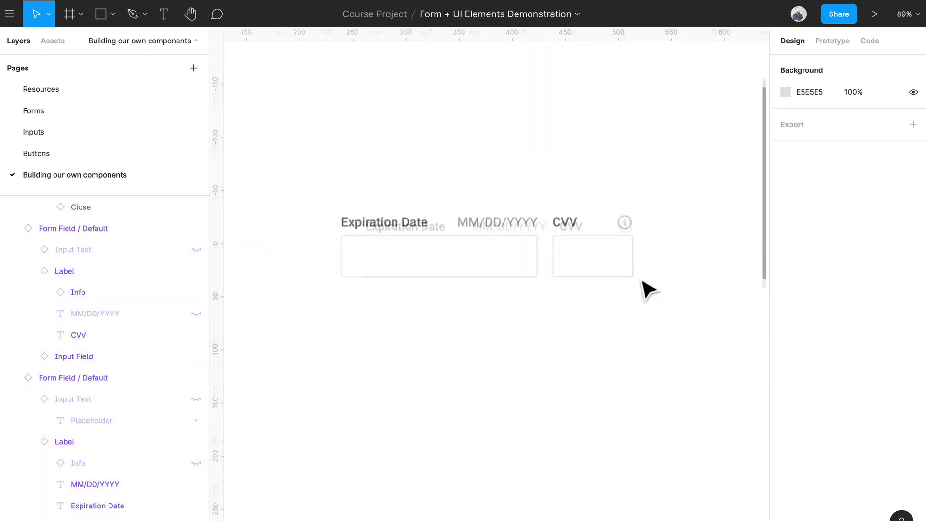
scroll(642, 289, up, 3)
scroll(502, 299, down, 2)
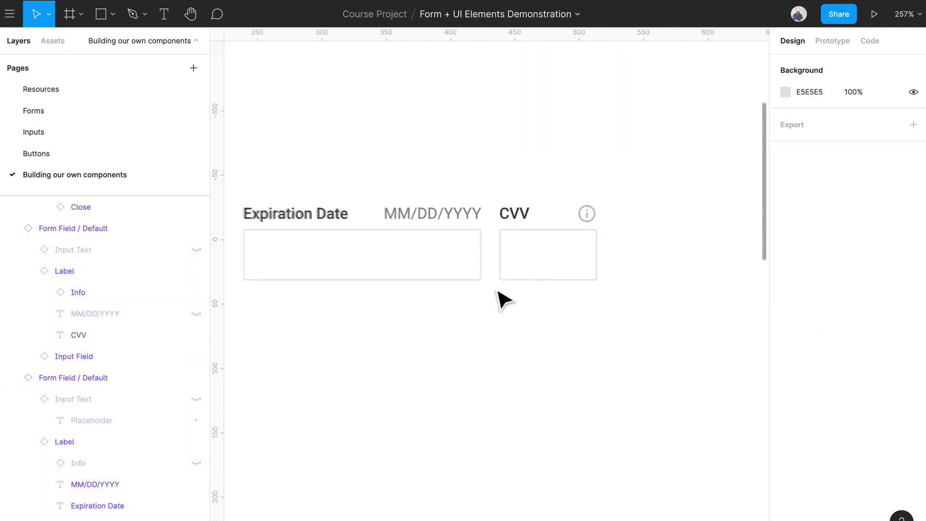
scroll(498, 291, down, 2)
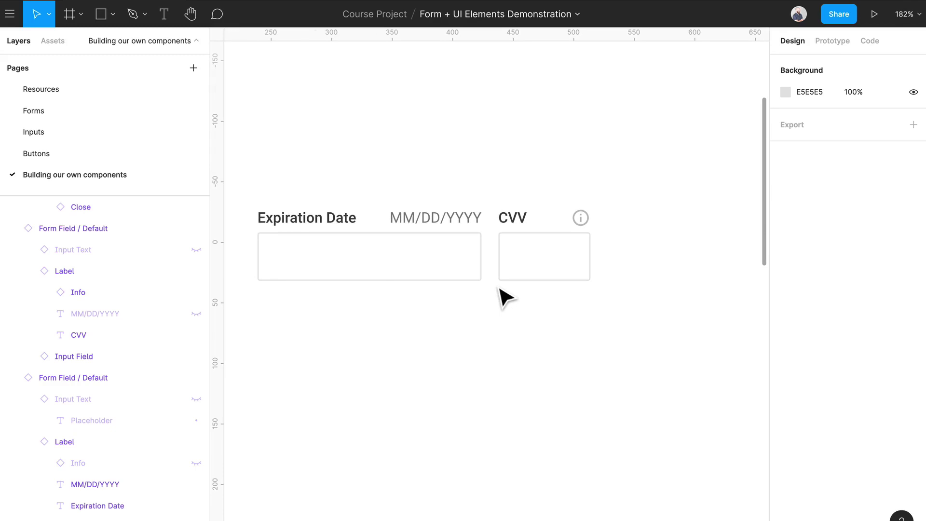
scroll(500, 288, left, 3)
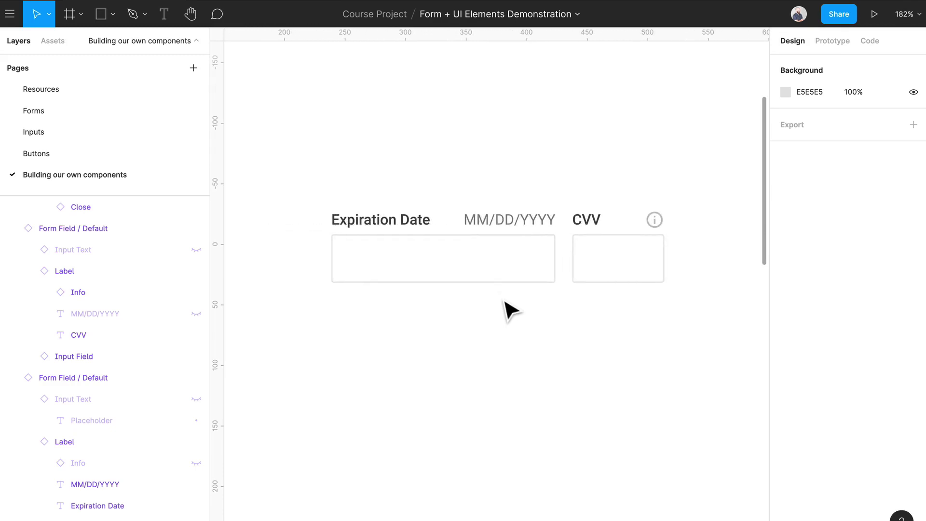
scroll(507, 312, up, 1)
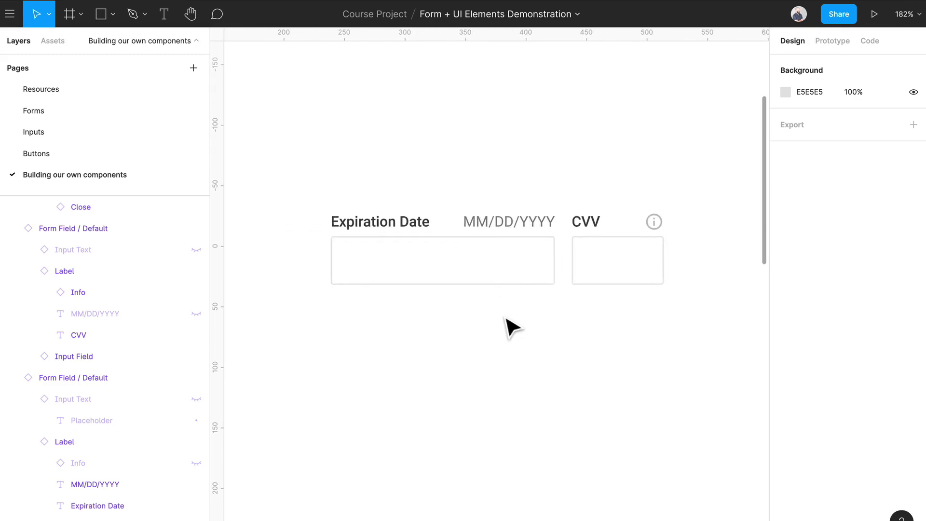